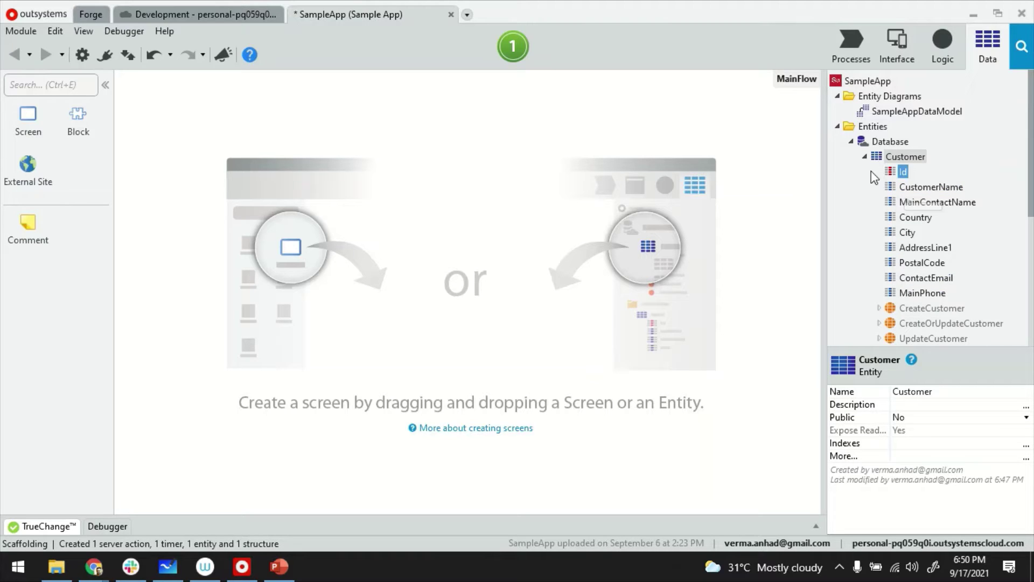
Drag the Customer entity onto MainFlow to scaffold the Customers and CustomerDetail screens
left_click_drag(904, 164, 439, 220)
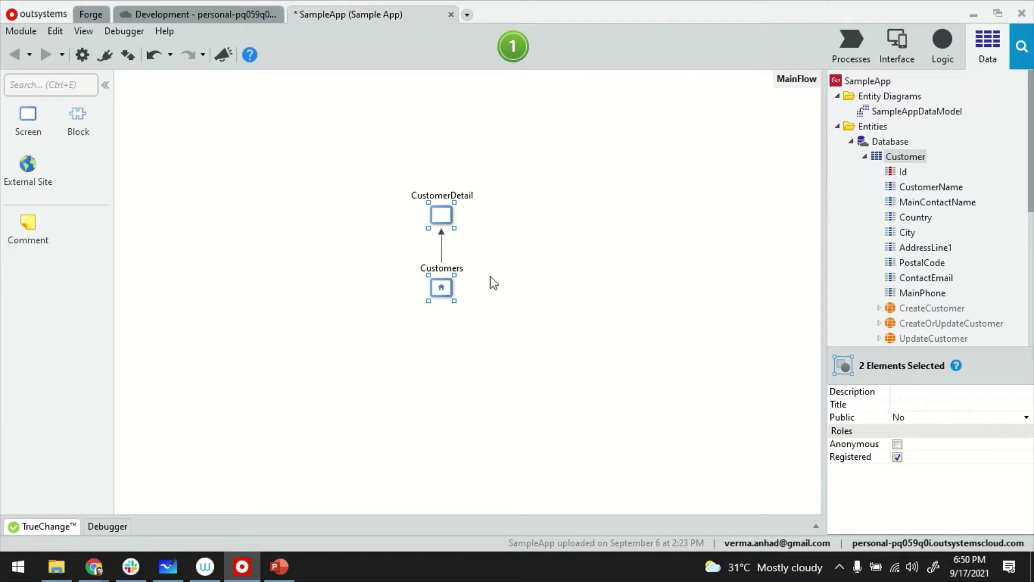
double_click(444, 284)
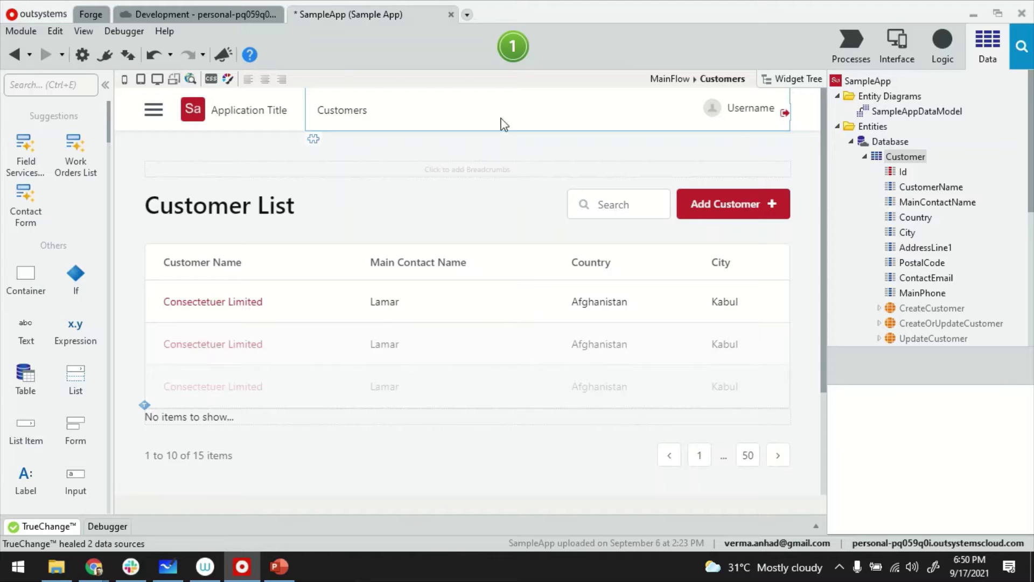
left_click(371, 120)
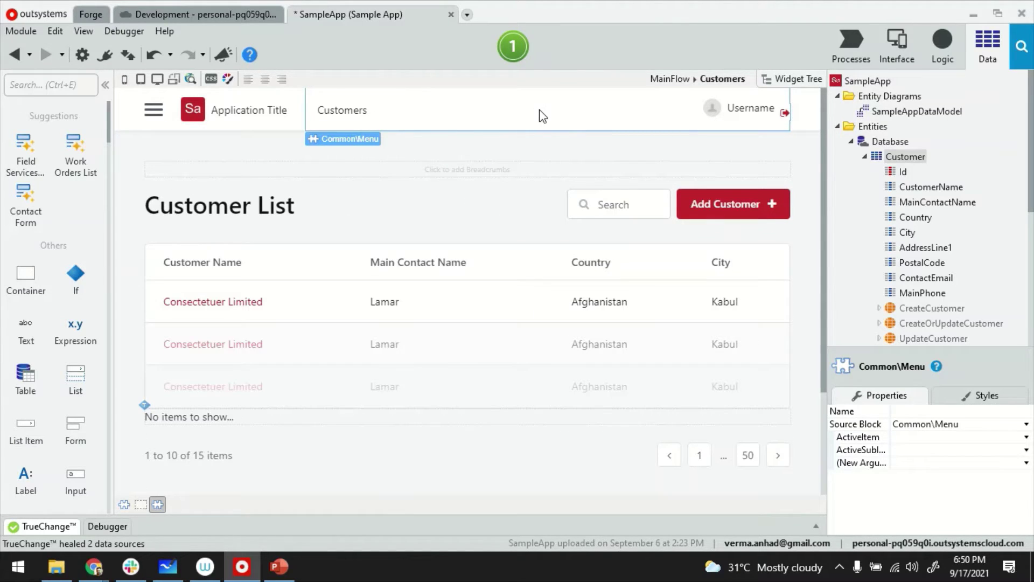
double_click(509, 113)
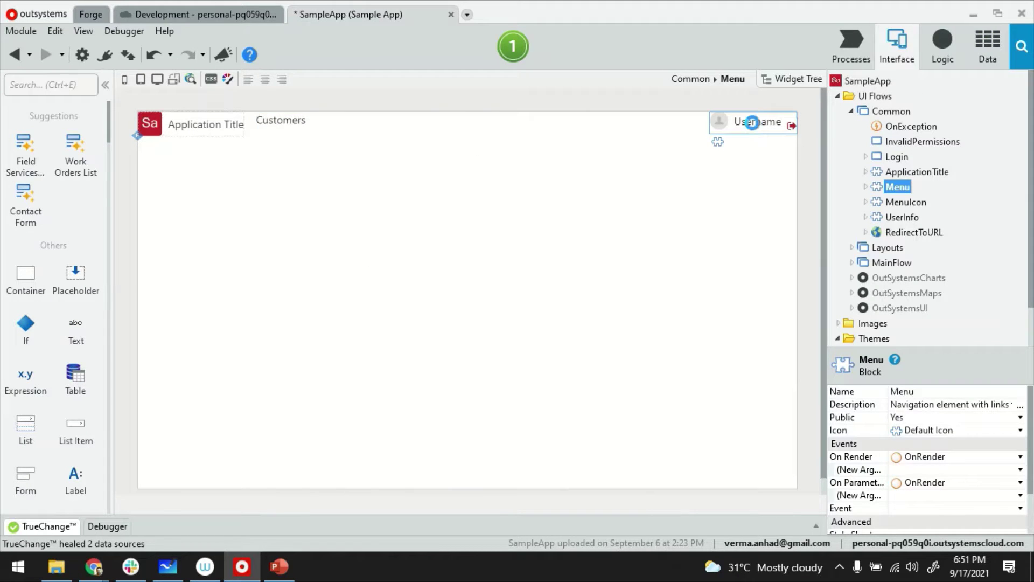
double_click(754, 130)
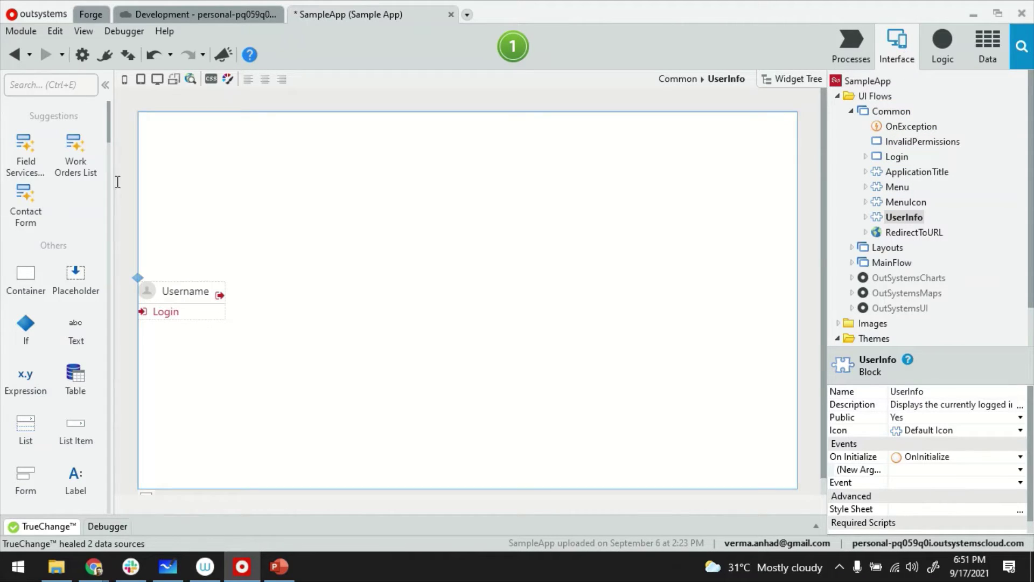
left_click(14, 55)
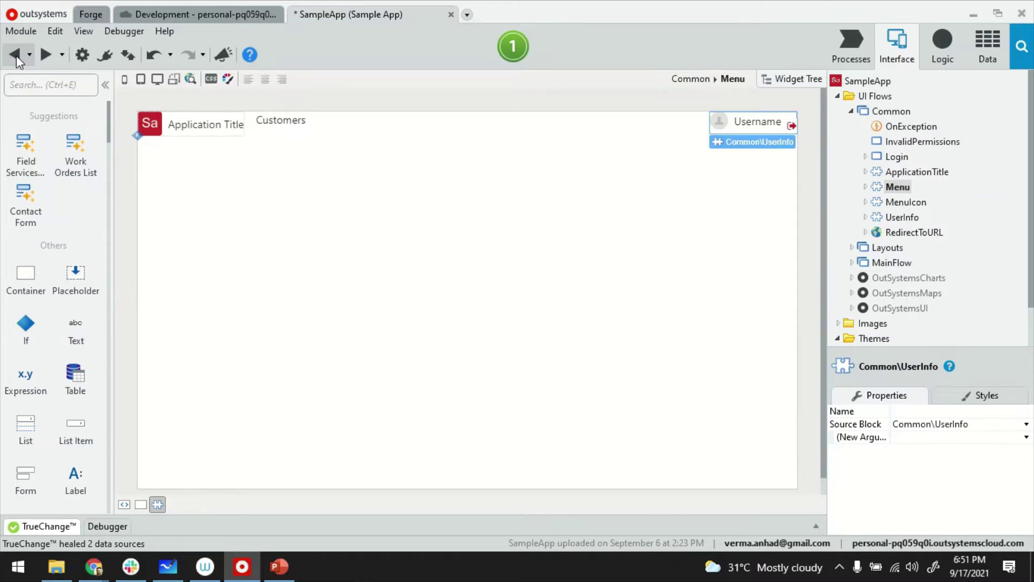
left_click(15, 55)
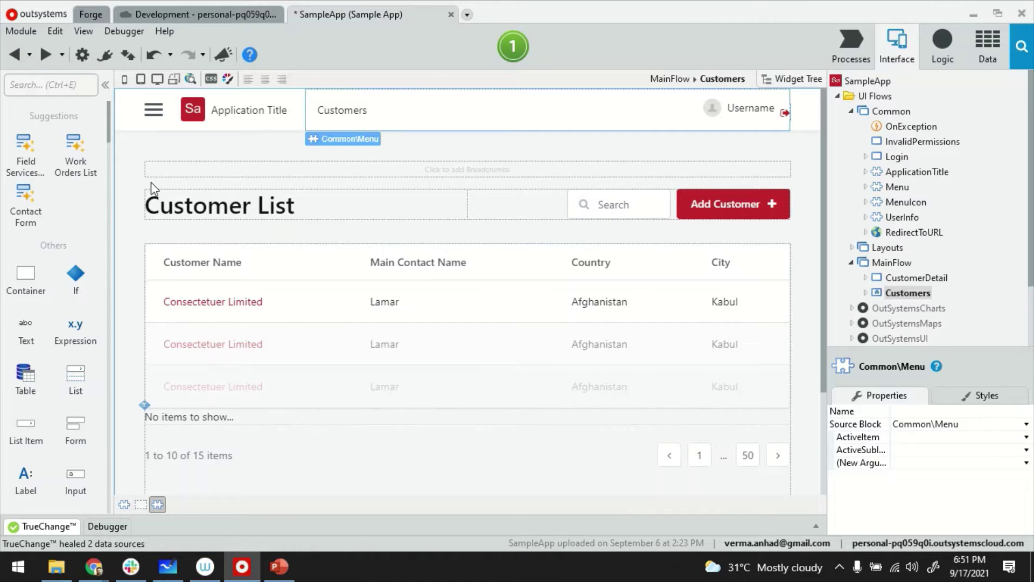
left_click(15, 55)
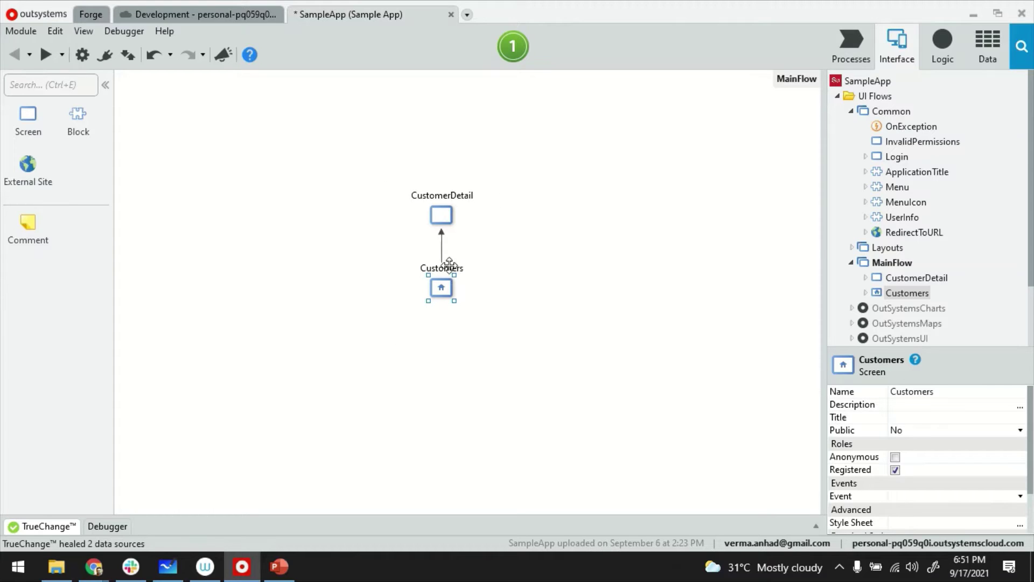
Collapse Customer in the Data tab and expand (System) > User to view its attributes
left_click(913, 172)
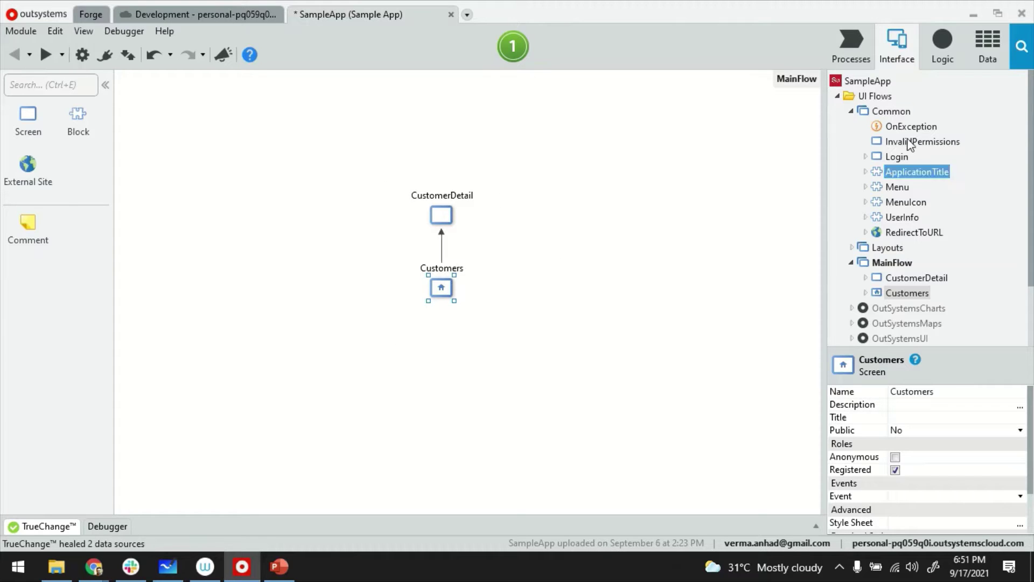
left_click(987, 54)
left_click(864, 156)
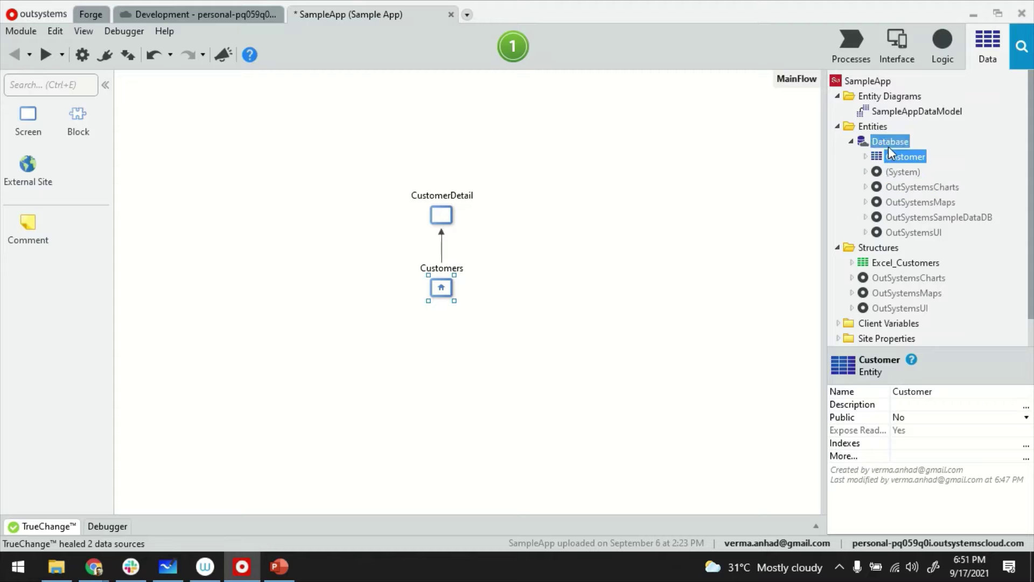
left_click(865, 172)
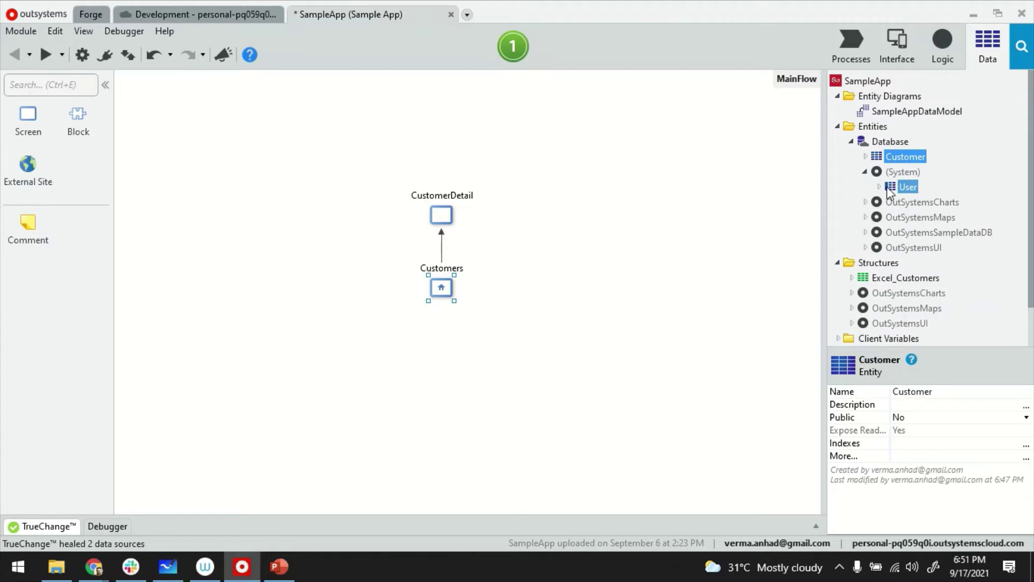
left_click(879, 187)
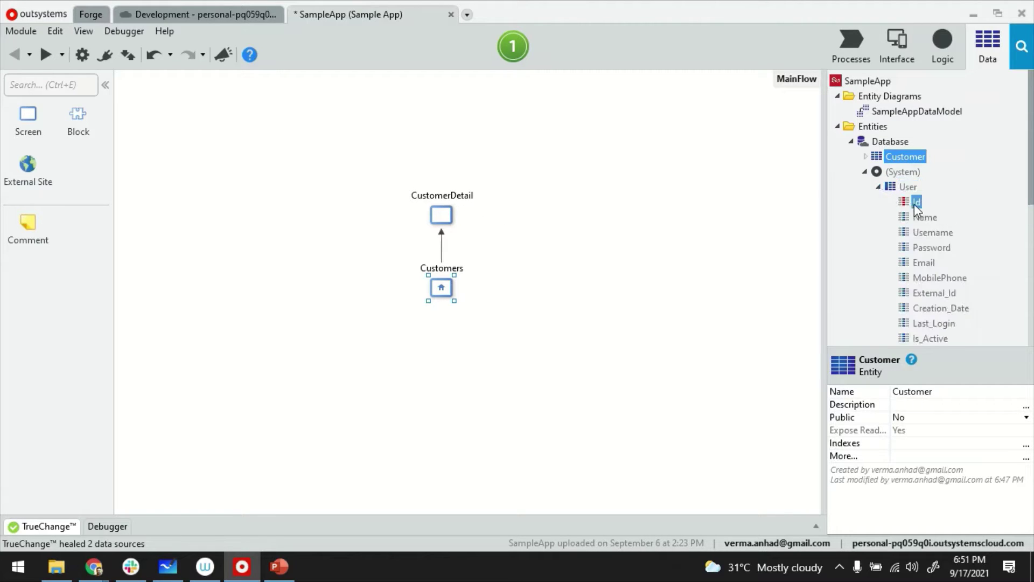
scroll(914, 204, "down", 2)
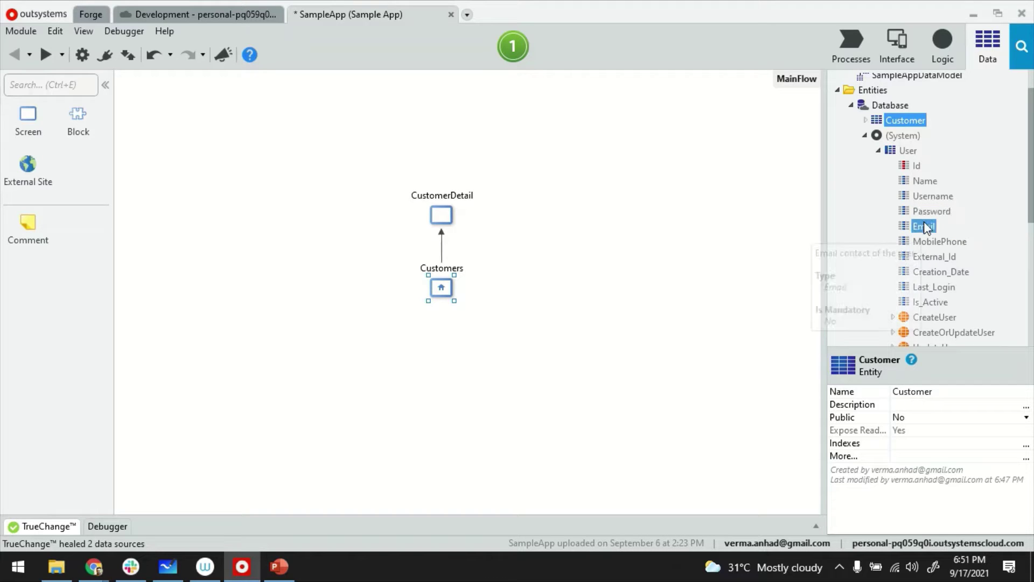
Collapse the User entity and select the Database node
left_click(878, 150)
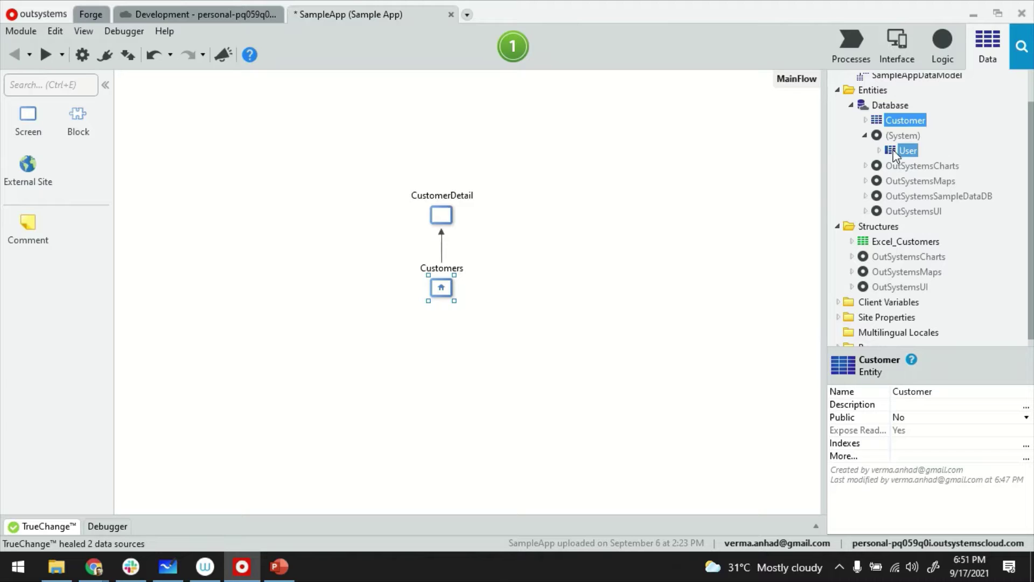
left_click(864, 139)
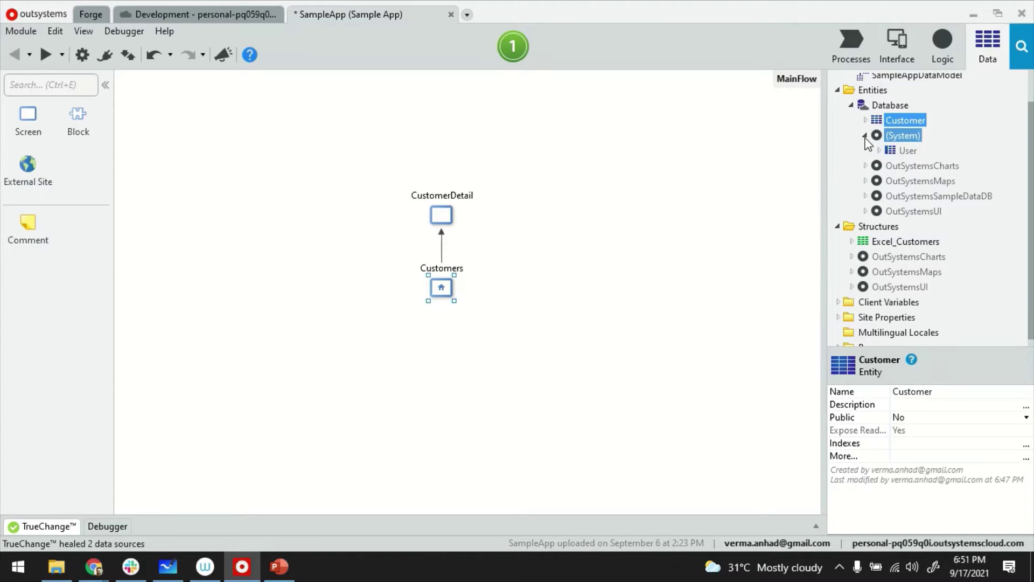
left_click(883, 108)
Add a new database entity named UserProfile
right_click(883, 108)
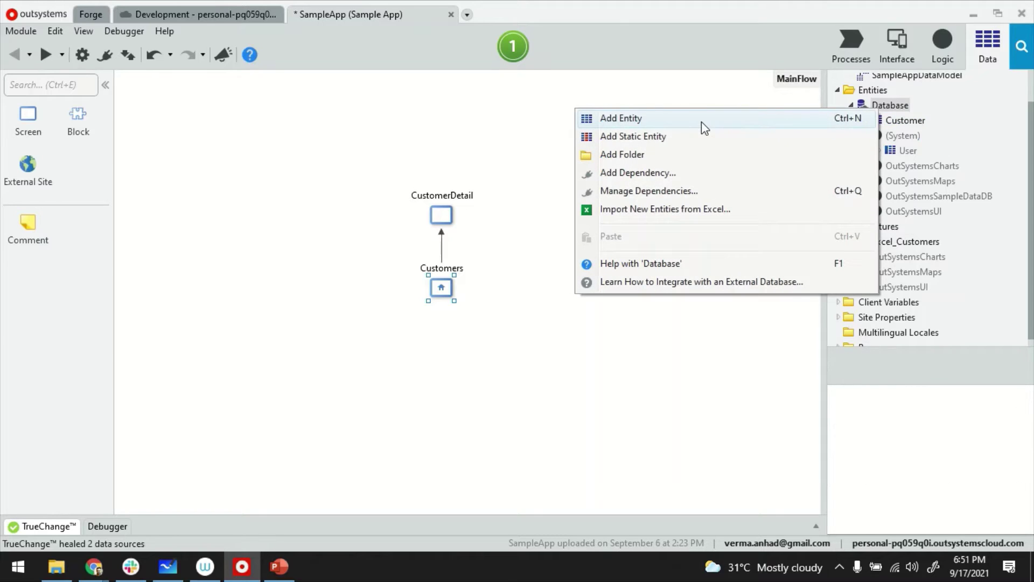
left_click(669, 125)
type("UserProfile")
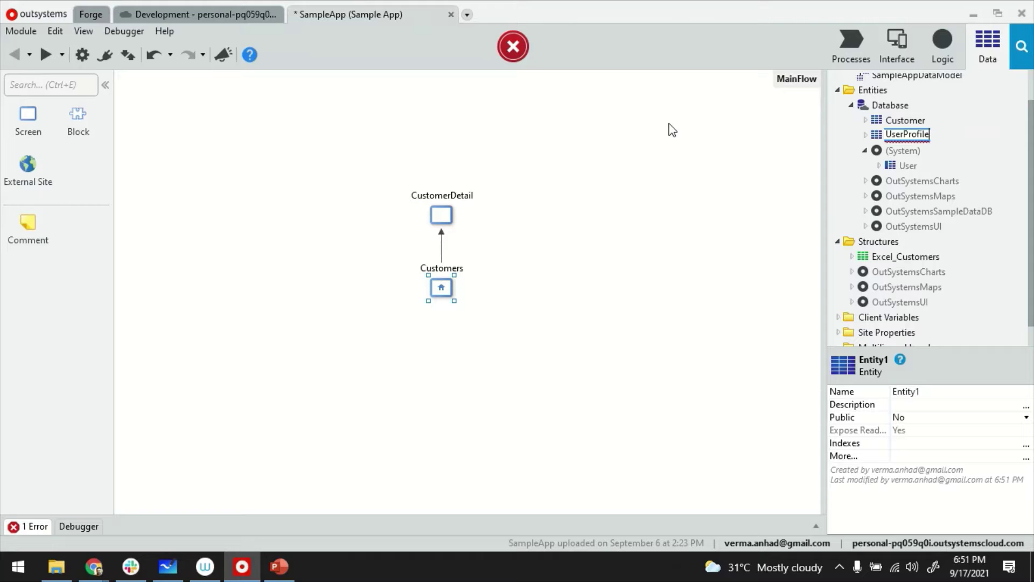
key("Return")
Give UserProfile the attributes Birthdate, Address, Age, Nickname and PostalCode
left_click(874, 126, "ctrl")
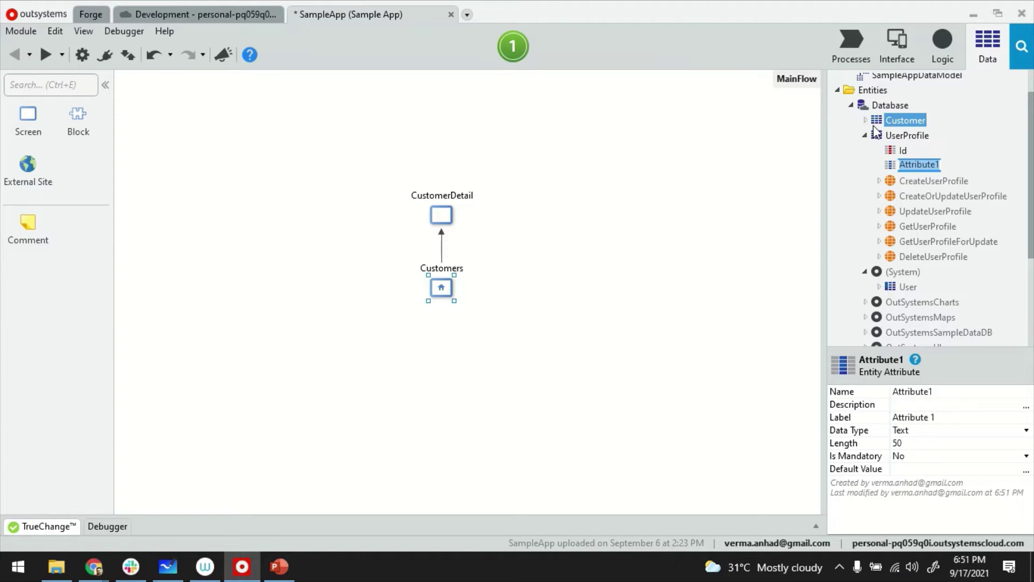
type("Birthdate")
key("Return")
type("Address")
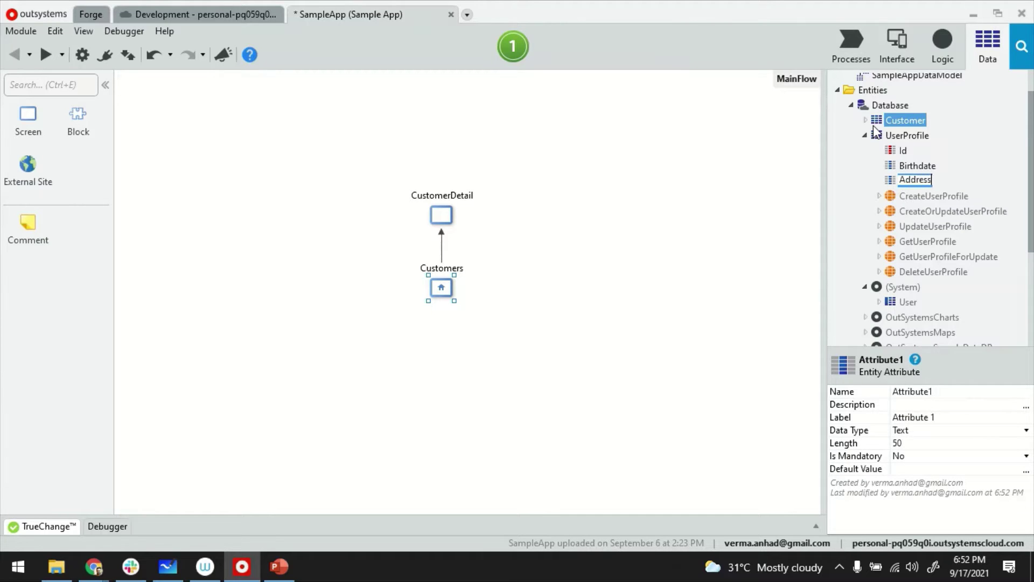
key("Return")
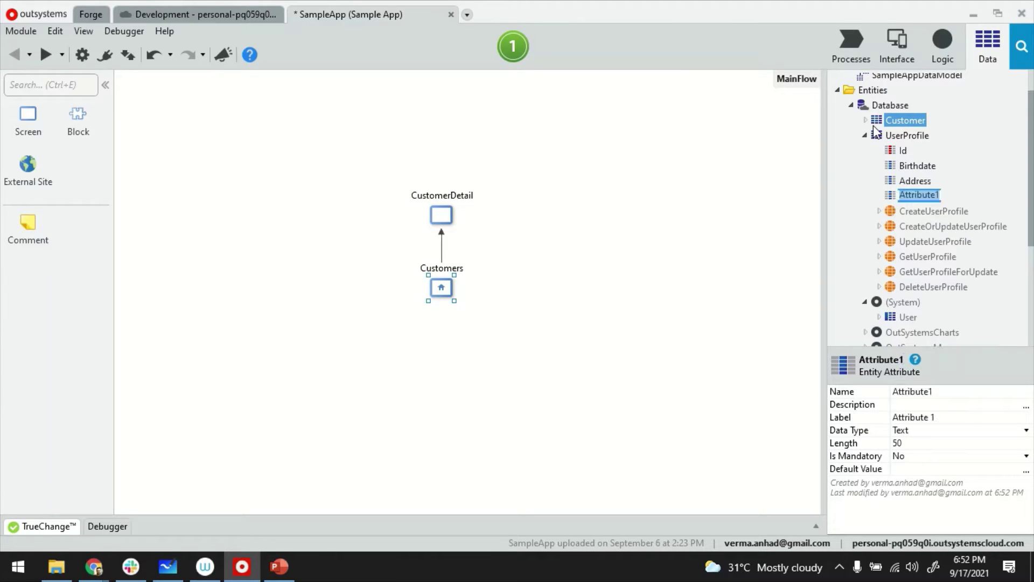
type("Age")
key("Return")
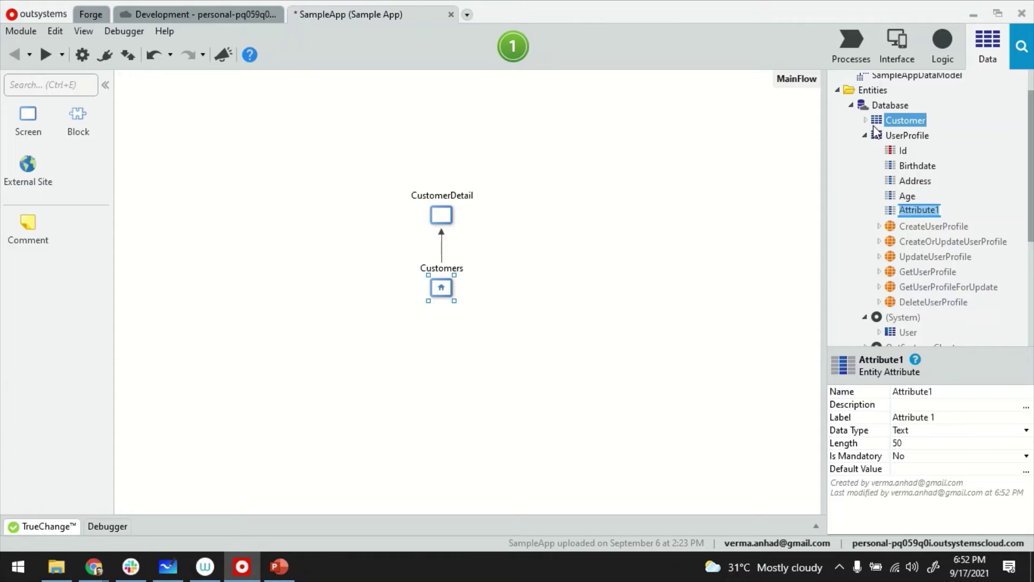
type("Nickname")
key("Return")
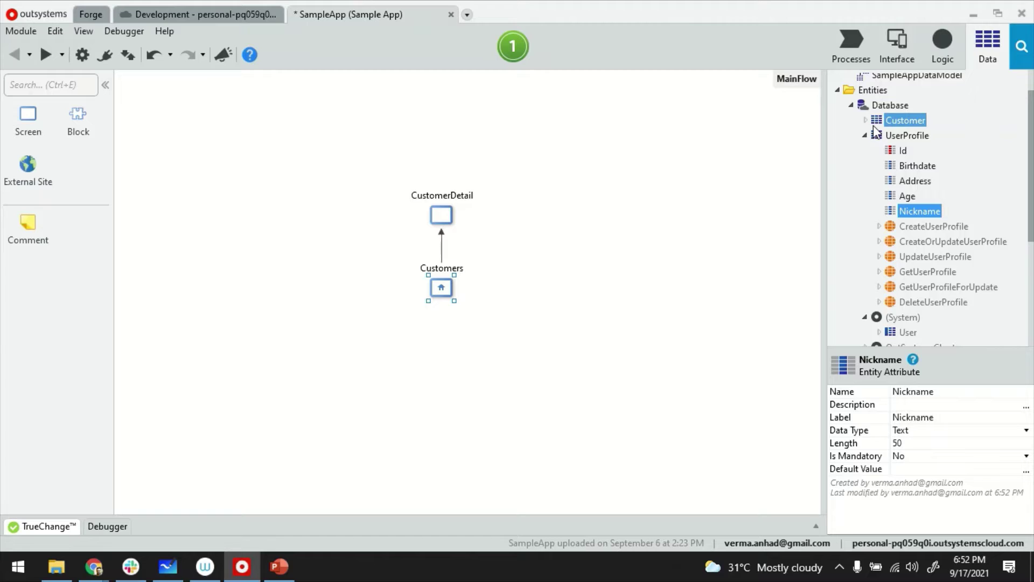
type("Postal")
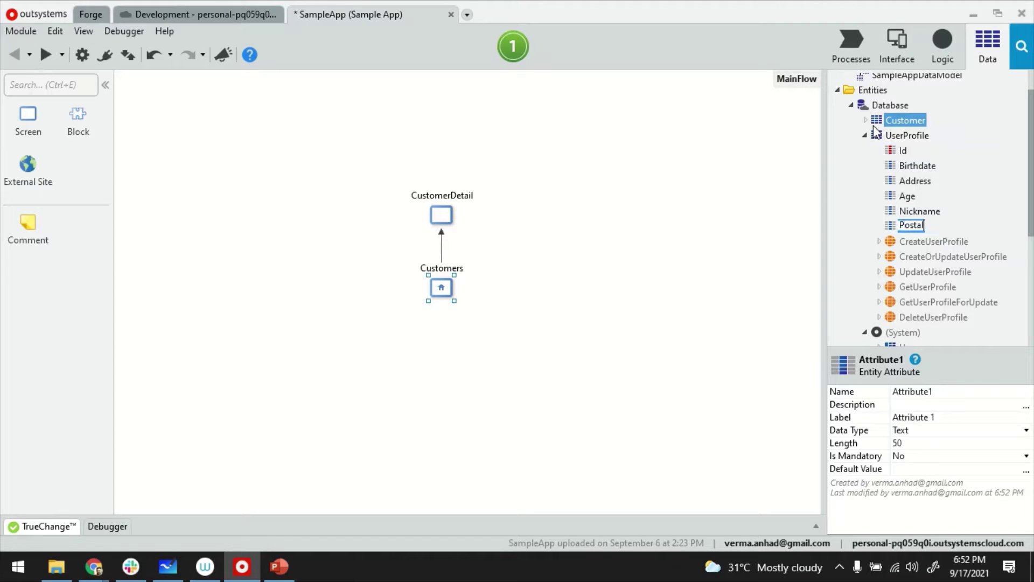
type("Code")
key("Return")
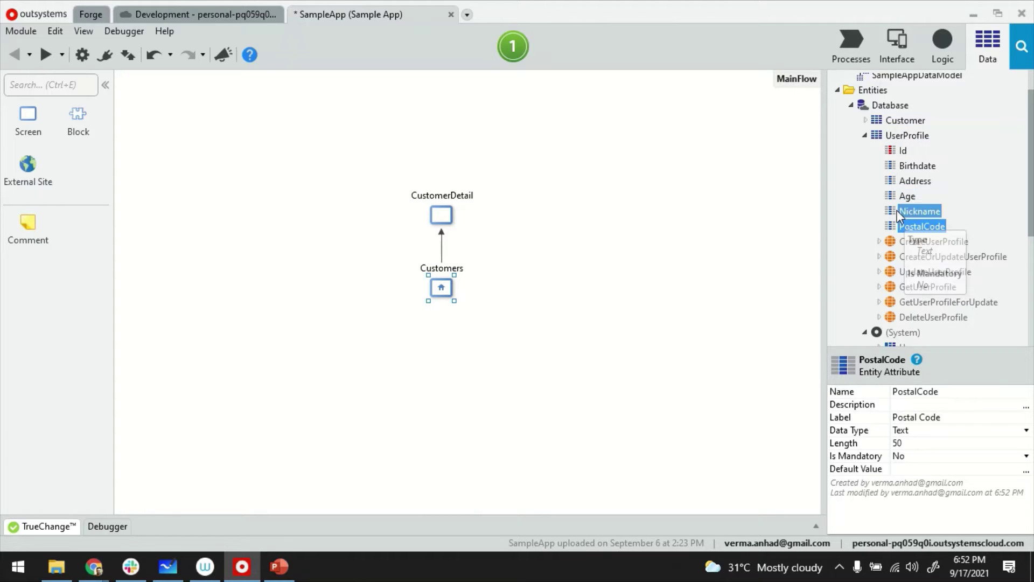
left_click(865, 136)
scroll(887, 154, "up", 1)
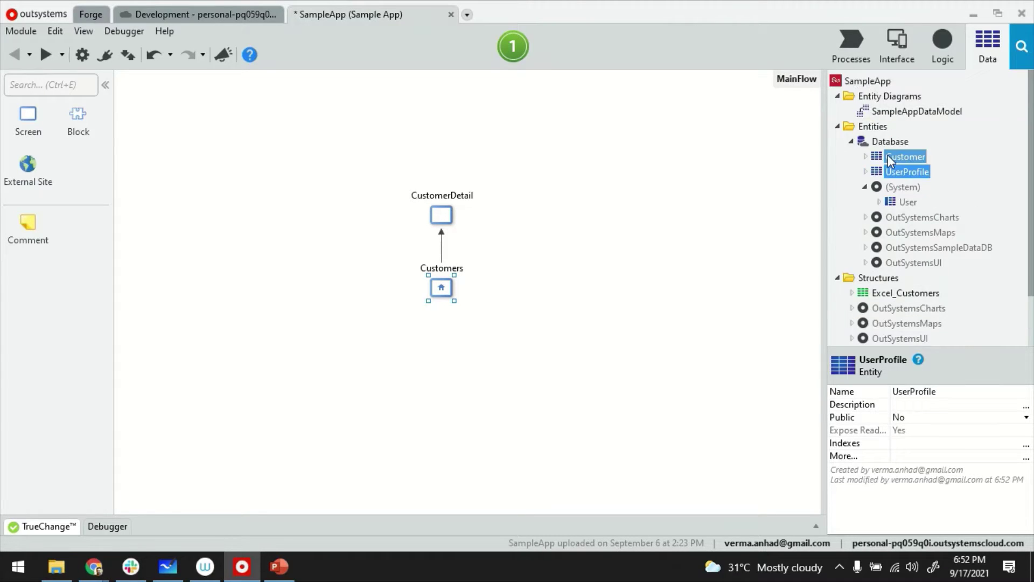
Place UserProfile and User side by side on SampleAppDataModel, discarding the generated UserId attribute
double_click(893, 113)
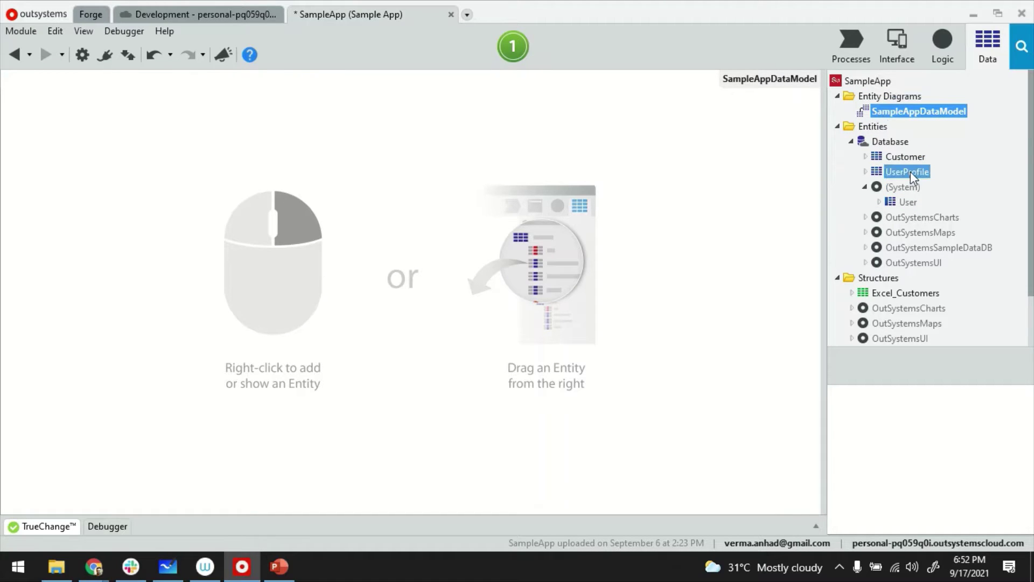
left_click_drag(909, 172, 326, 202)
left_click_drag(908, 201, 546, 214)
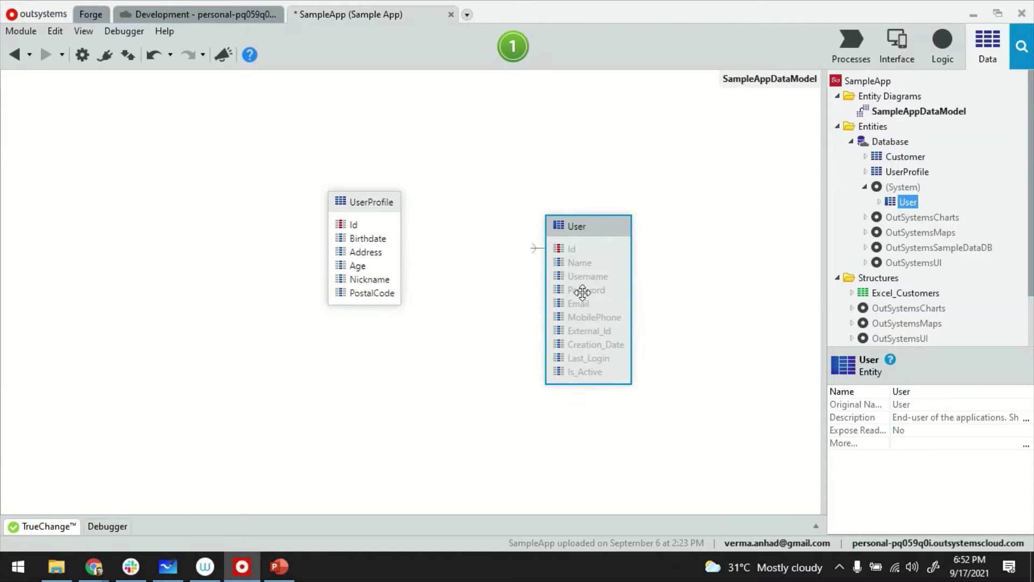
left_click_drag(536, 252, 396, 232)
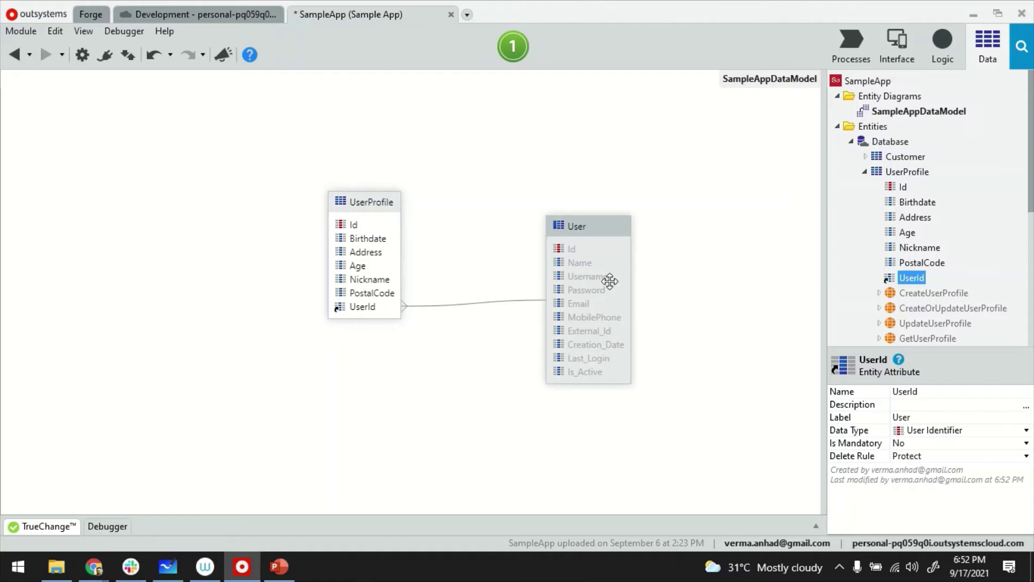
key("Delete")
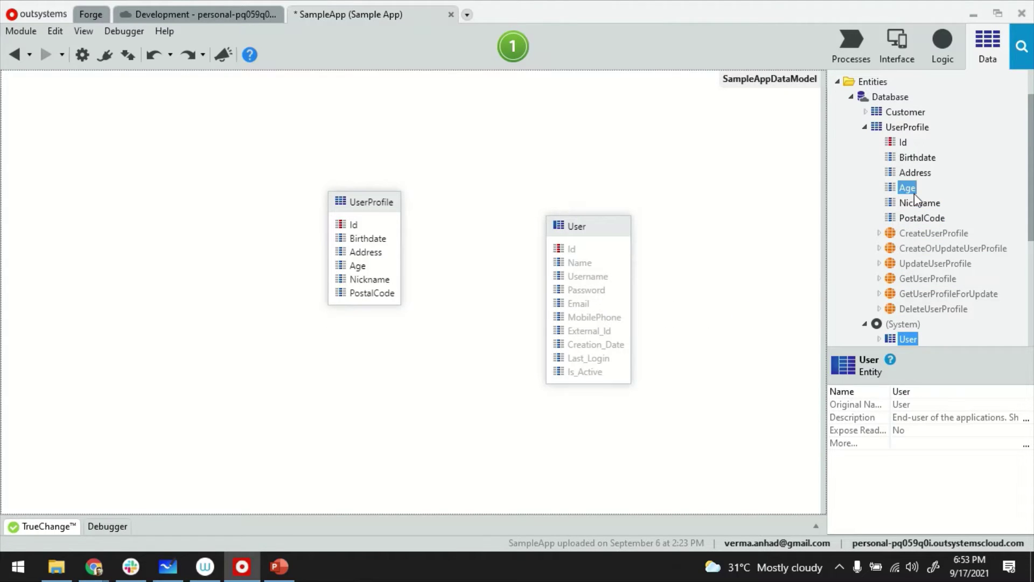
Change the data type of UserProfile's Id attribute to User Identifier
left_click(903, 143)
left_click(903, 144)
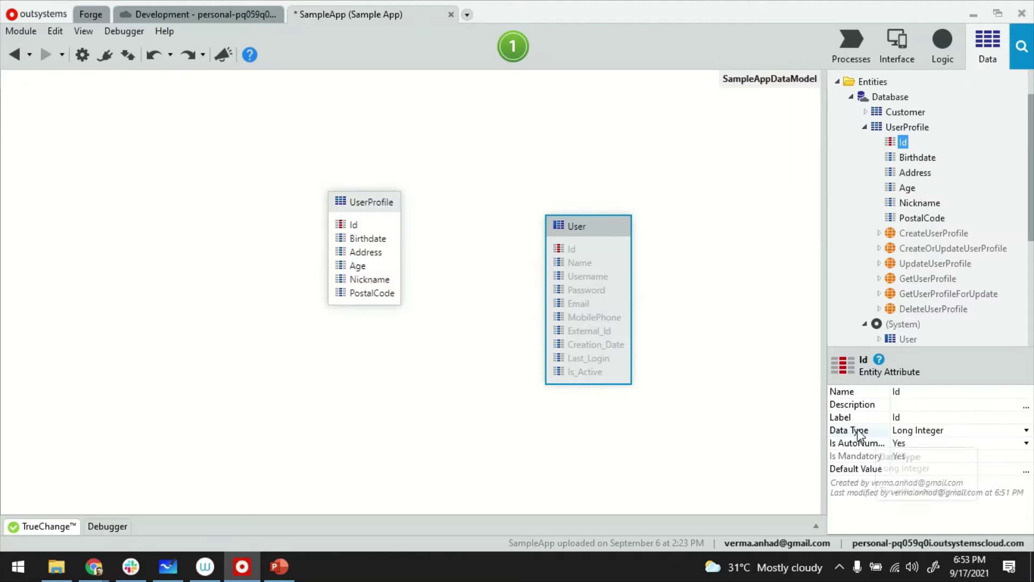
left_click(1026, 431)
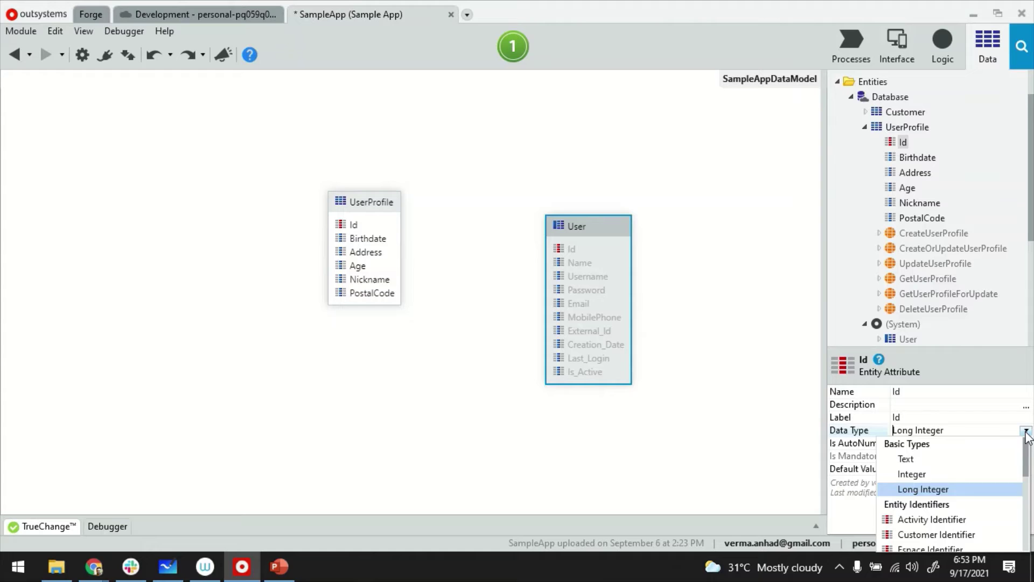
scroll(993, 452, "down", 2)
scroll(977, 460, "down", 1)
scroll(971, 465, "down", 2)
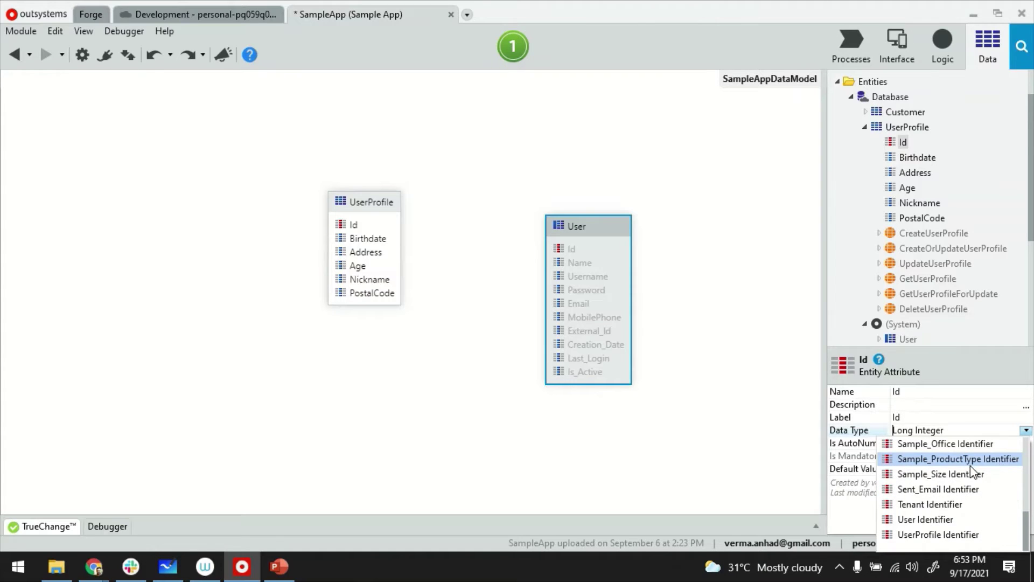
left_click(919, 520)
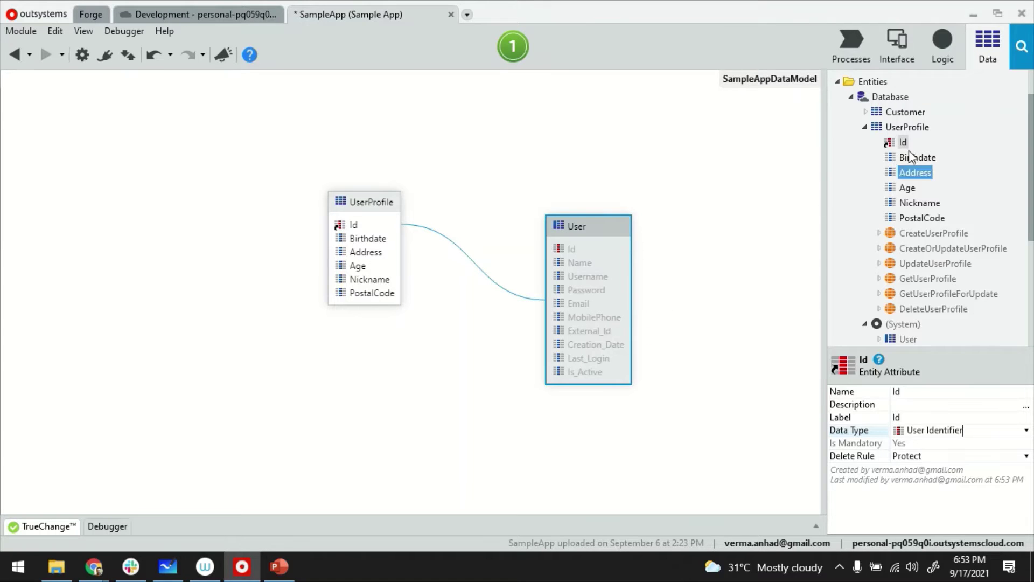
Open the Customers screen under MainFlow in the editor
left_click(896, 44)
left_click(903, 264)
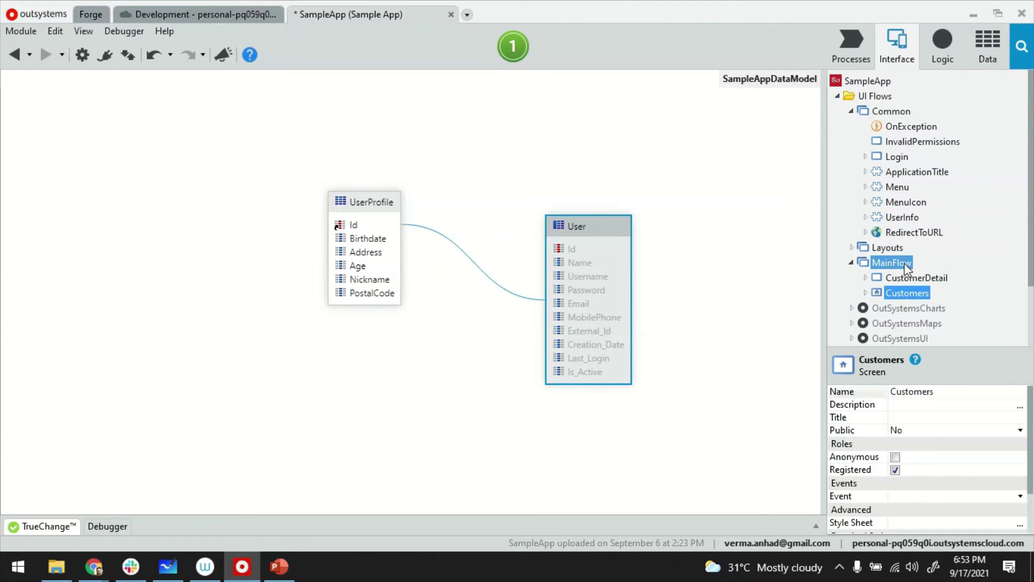
double_click(905, 294)
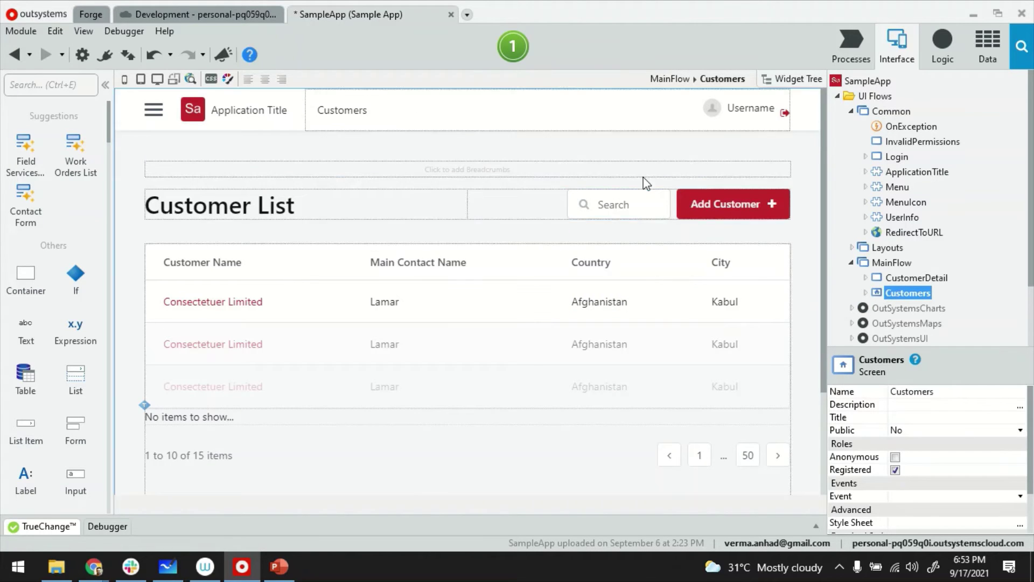
Open the header's UserInfo block and show Link to options for its Username expression
left_click(743, 117)
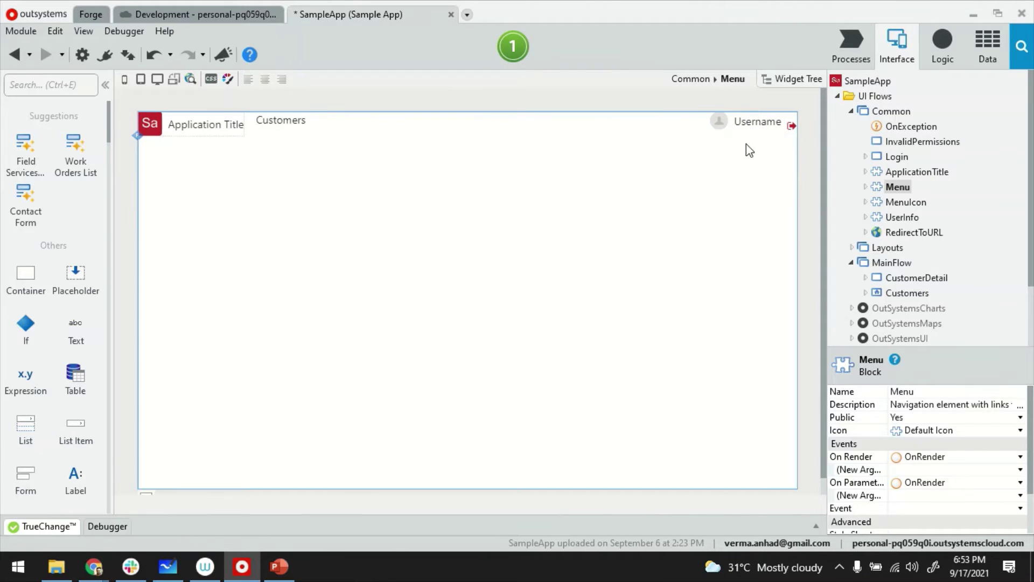
double_click(753, 129)
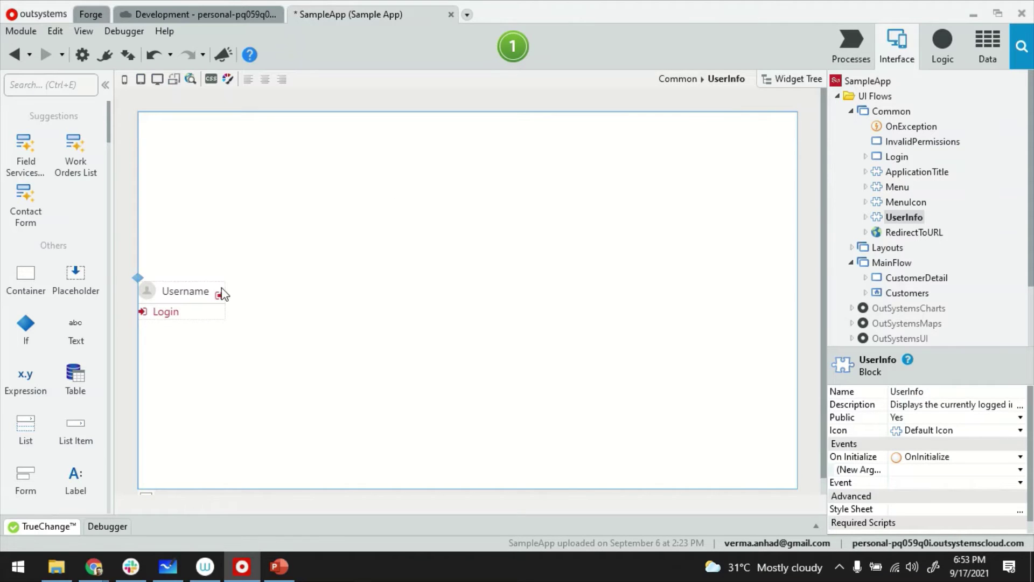
left_click(185, 293)
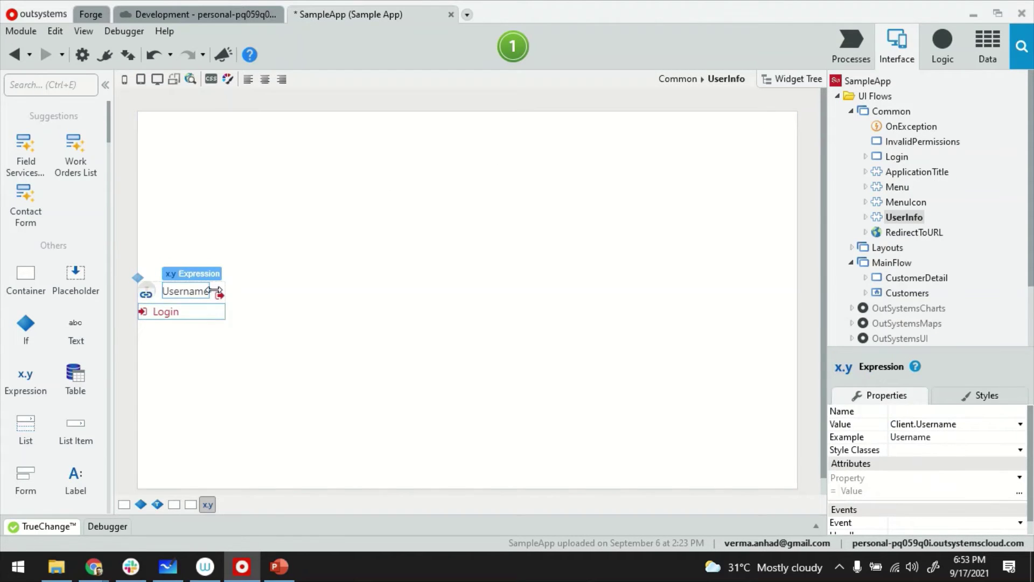
right_click(183, 296)
mouse_move(243, 174)
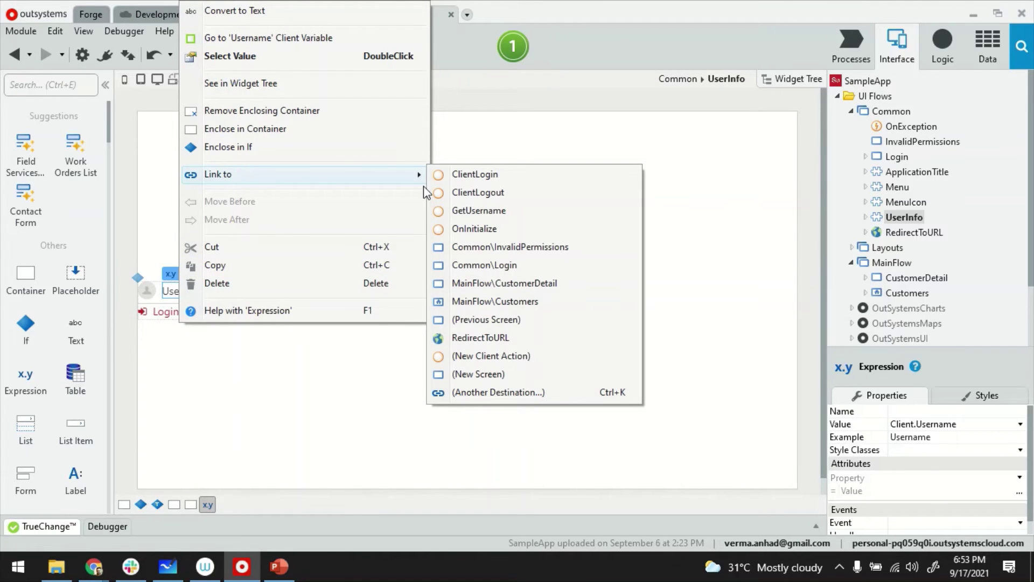
Link the username to a new Empty-template screen named UserProfile
left_click(495, 375)
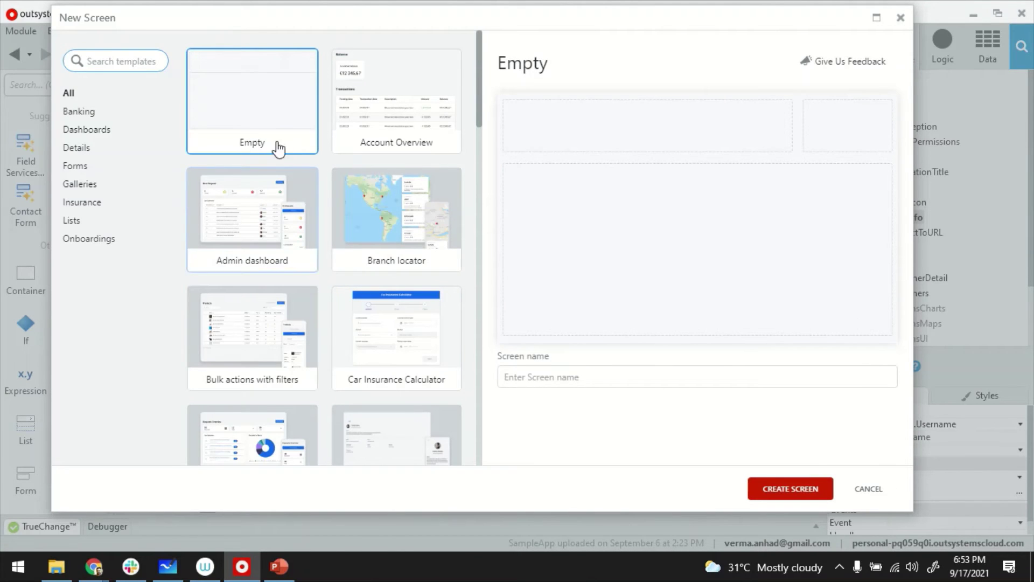
left_click(537, 377)
type("UserProfile")
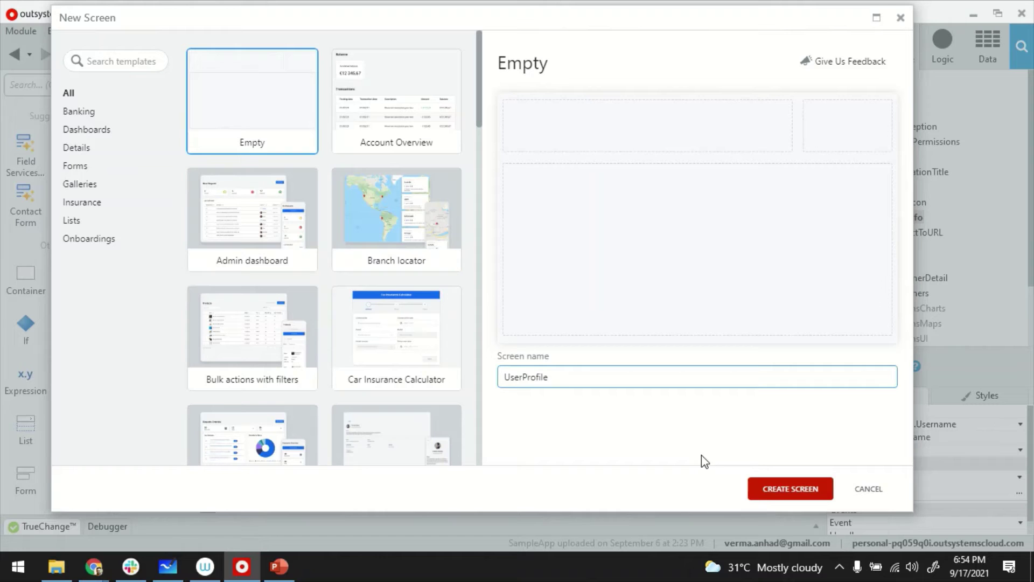
left_click(803, 505)
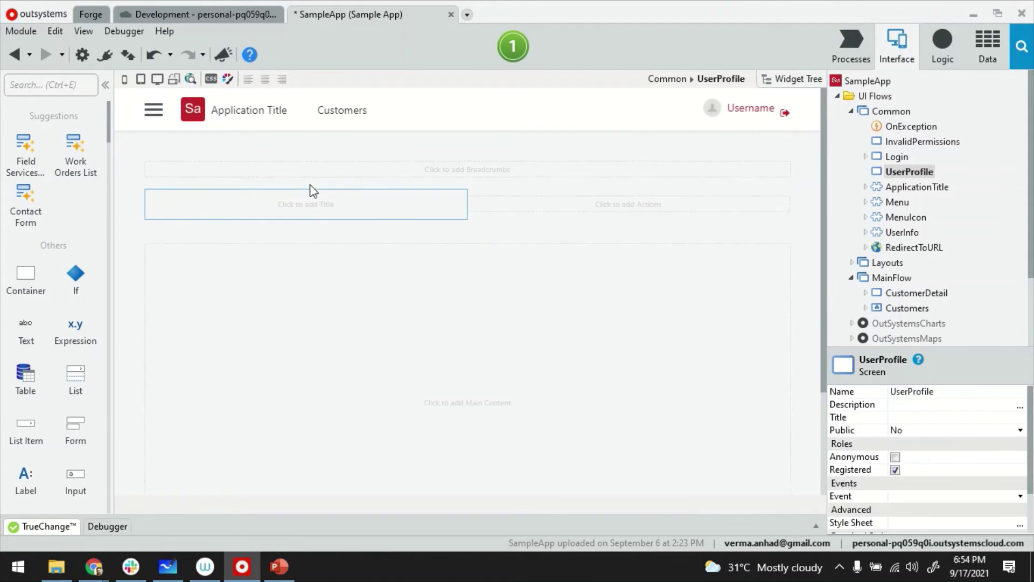
Title the screen 'Your Profile', then add Columns 2 with a form in Column1
left_click(298, 200)
type("Your")
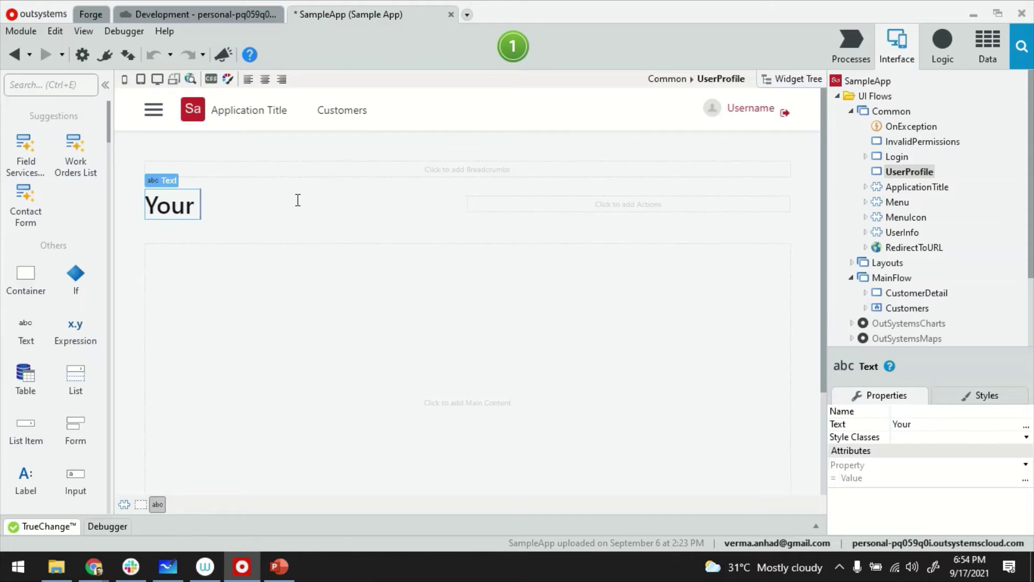
type(" Profile")
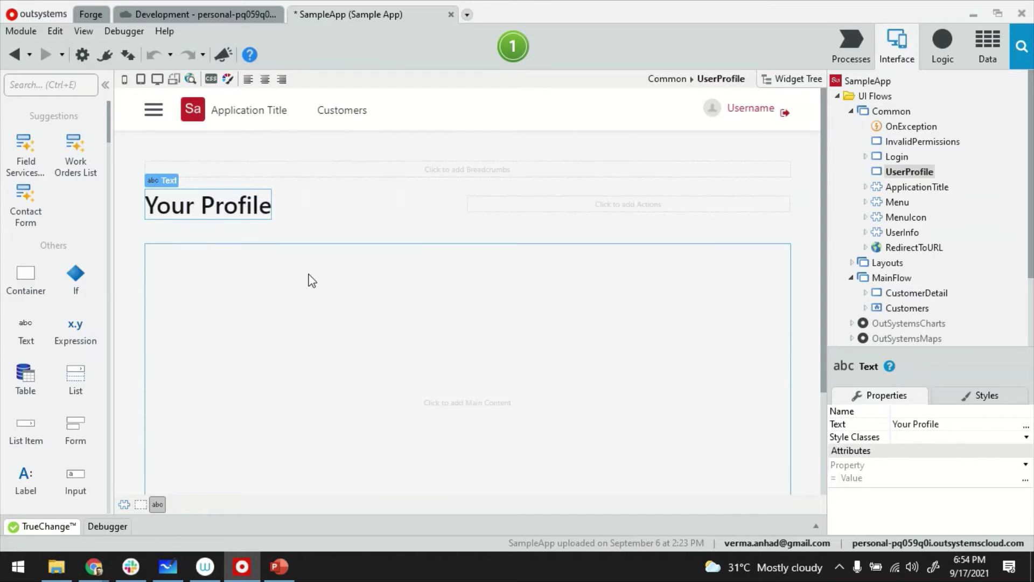
left_click(309, 280)
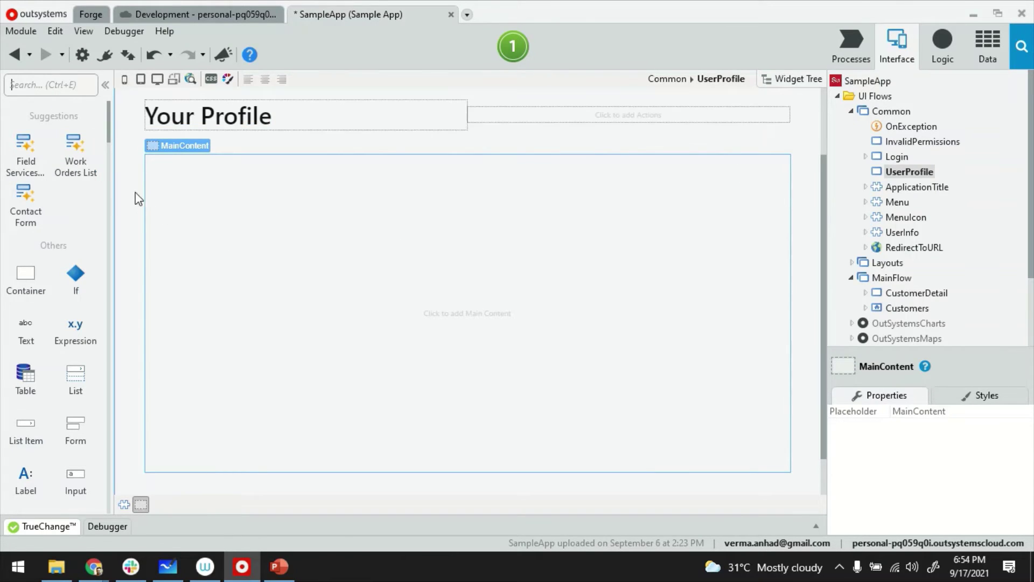
type("col")
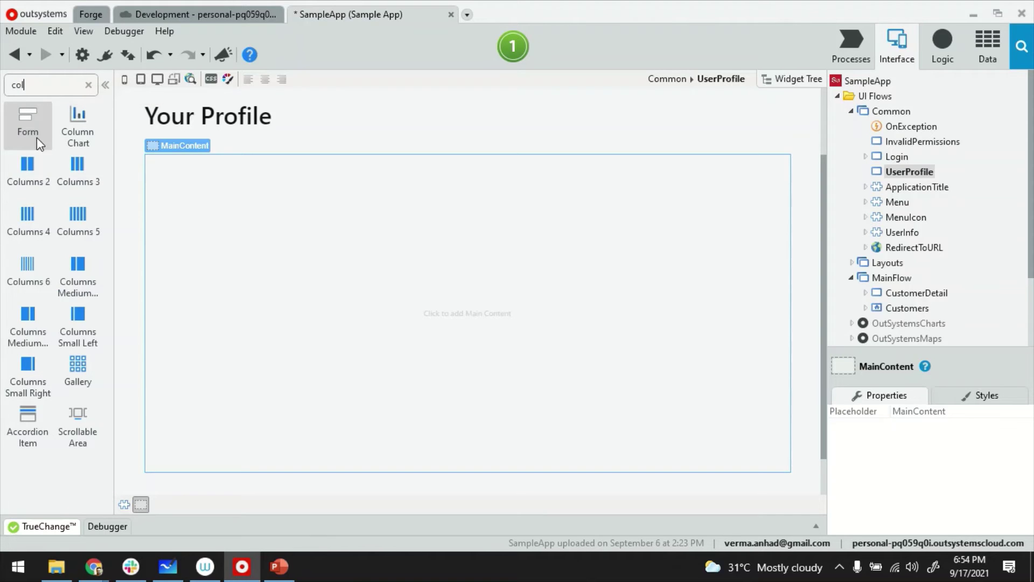
left_click_drag(28, 168, 375, 264)
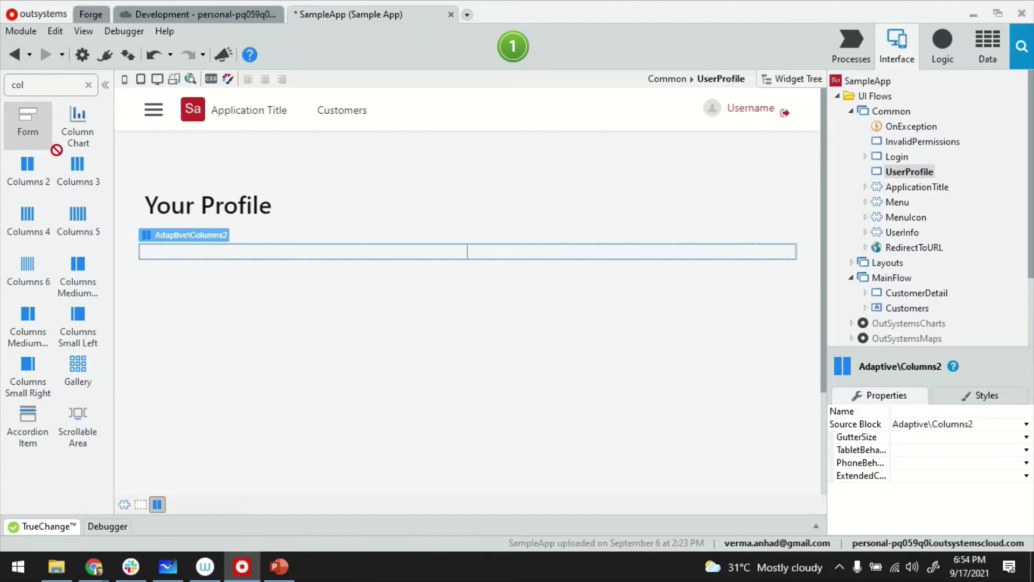
left_click_drag(28, 122, 224, 264)
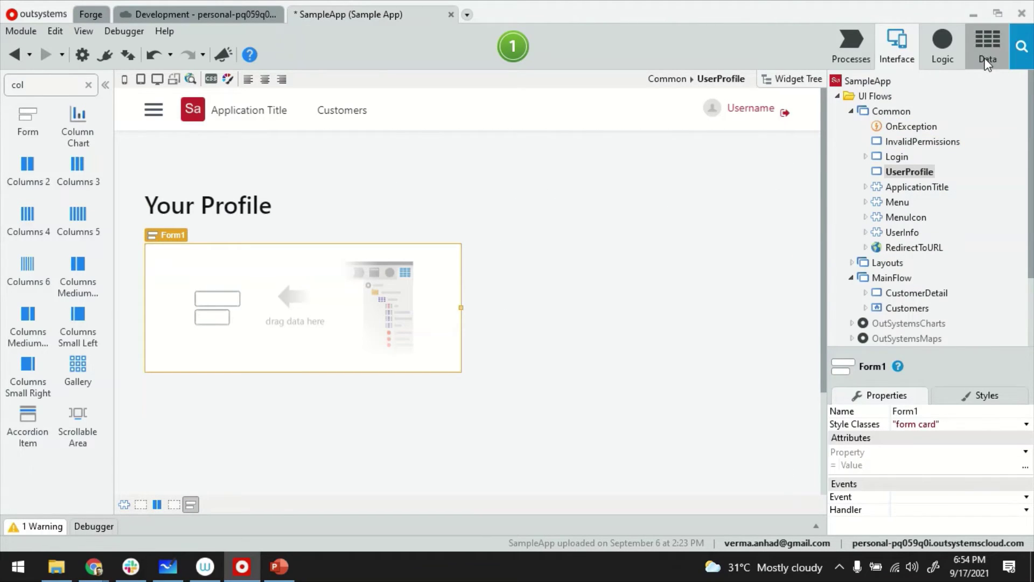
Drag the UserProfile entity onto Form1 to generate its input fields and Save button
left_click(987, 42)
left_click_drag(911, 127, 329, 279)
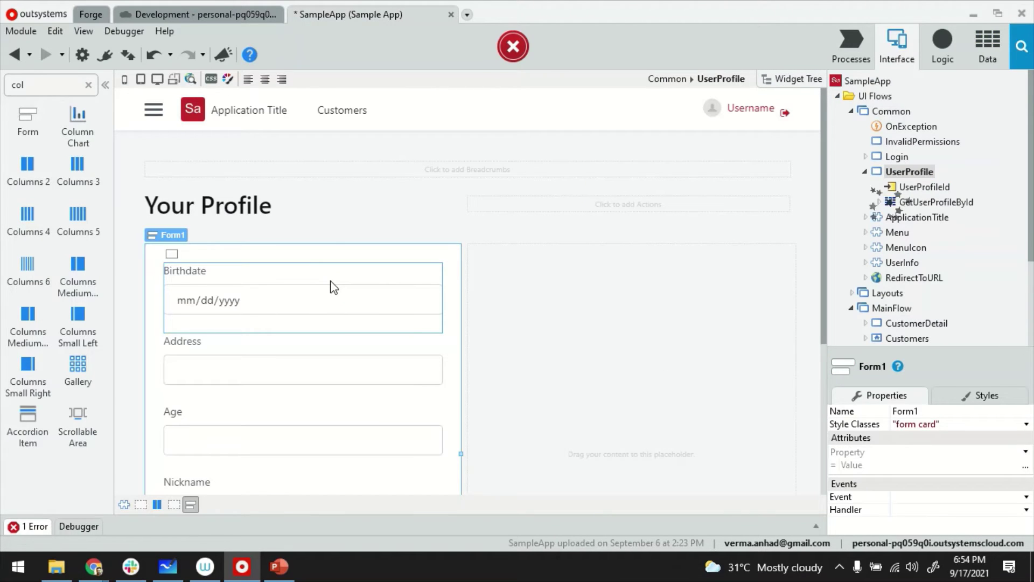
scroll(315, 340, "down", 2)
scroll(315, 340, "down", 2)
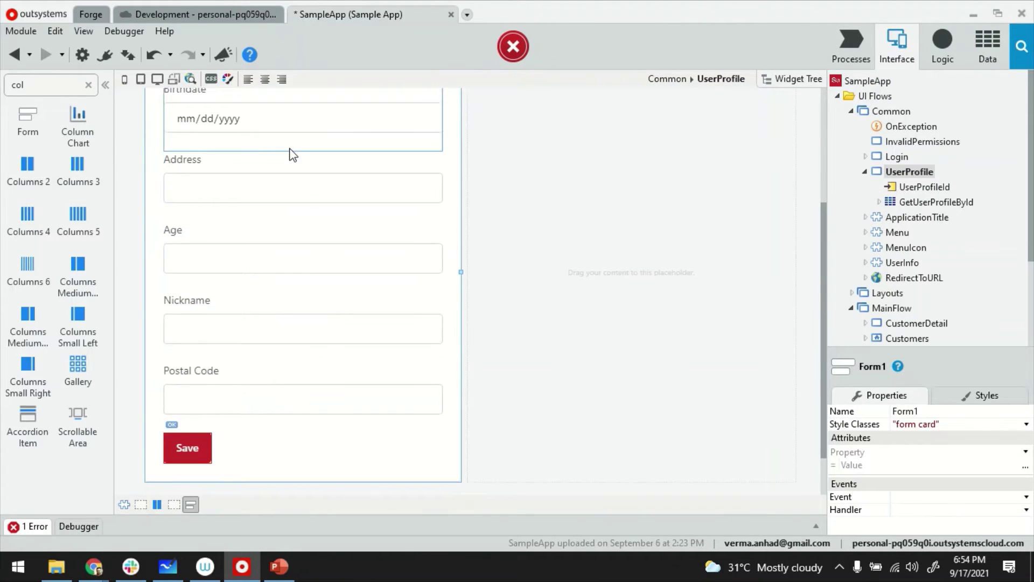
scroll(291, 155, "up", 2)
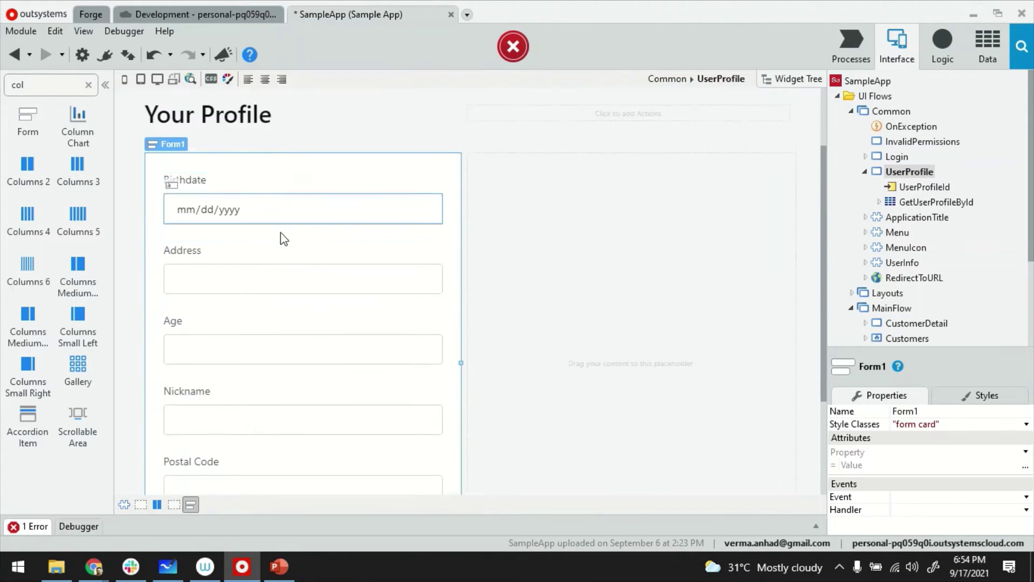
Drag the system User entity's Email and MobilePhone attributes into Form1
left_click(988, 46)
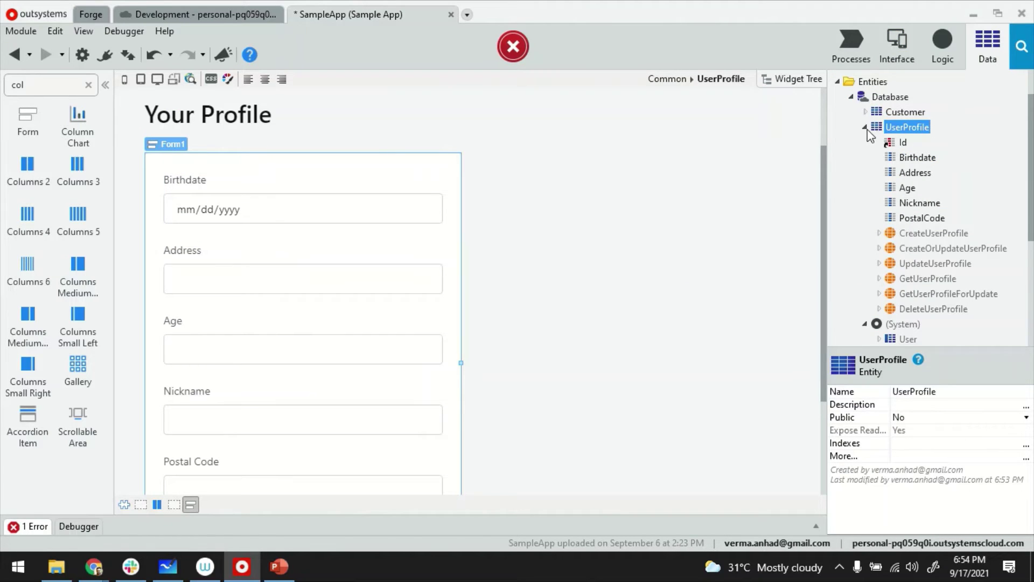
scroll(897, 227, "down", 2)
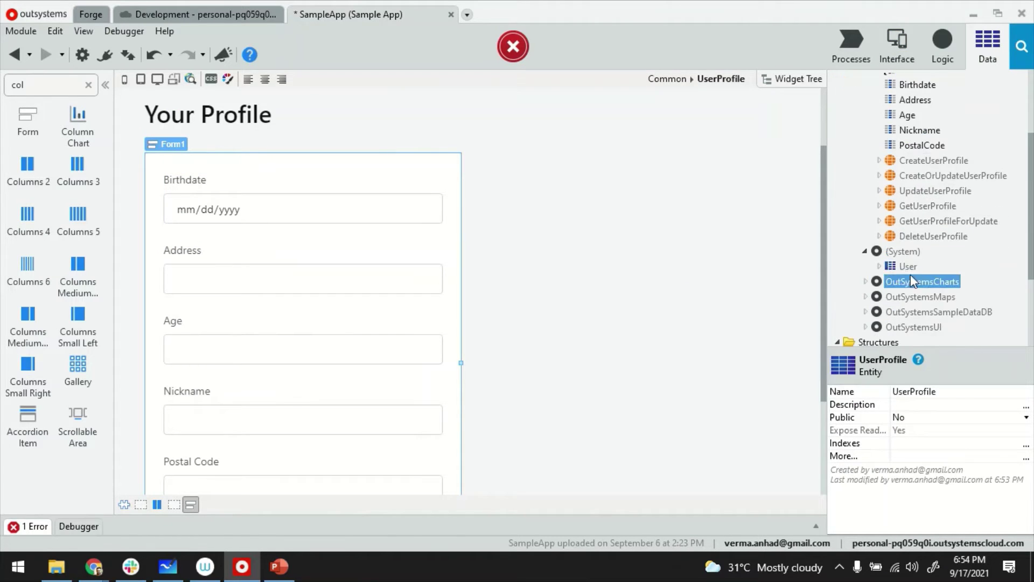
left_click(879, 266)
scroll(905, 235, "down", 2)
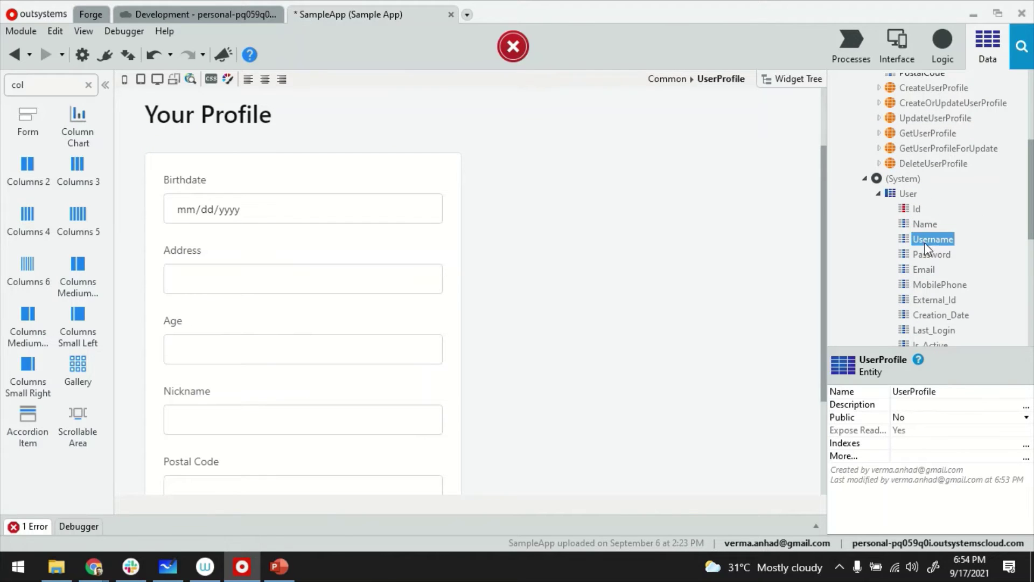
scroll(917, 268, "down", 1)
left_click_drag(925, 234, 361, 179)
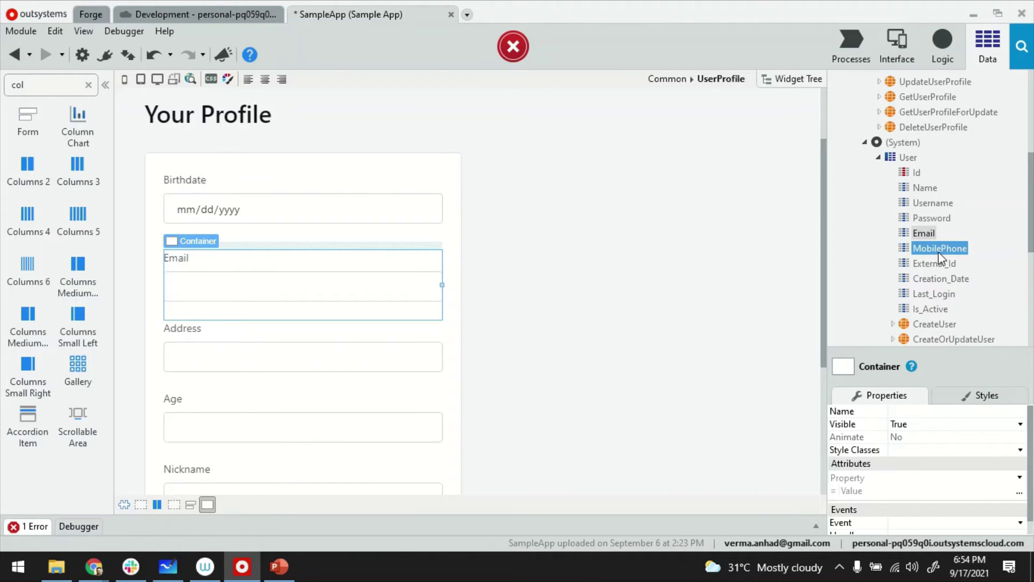
left_click_drag(938, 250, 277, 166)
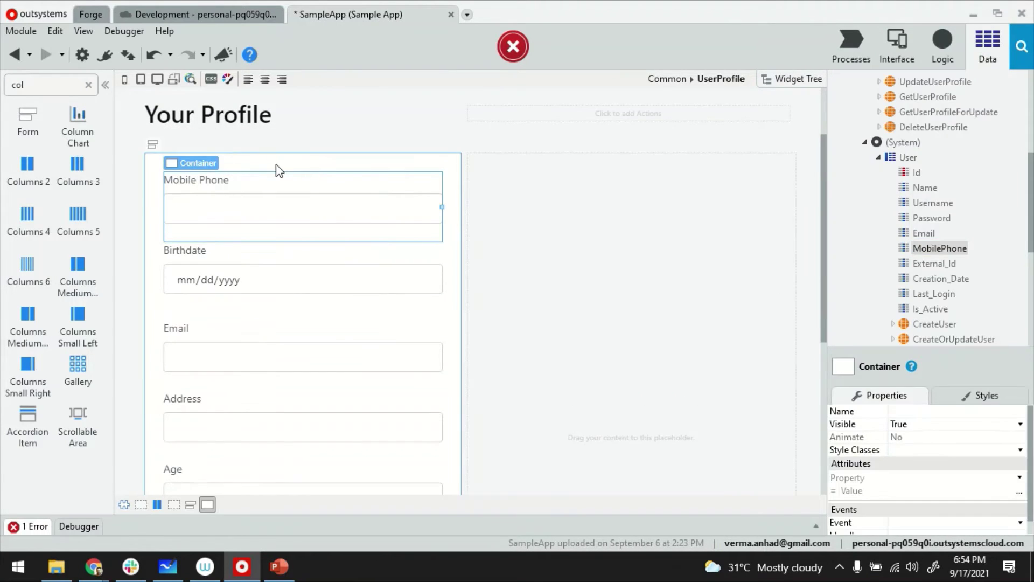
left_click(597, 239)
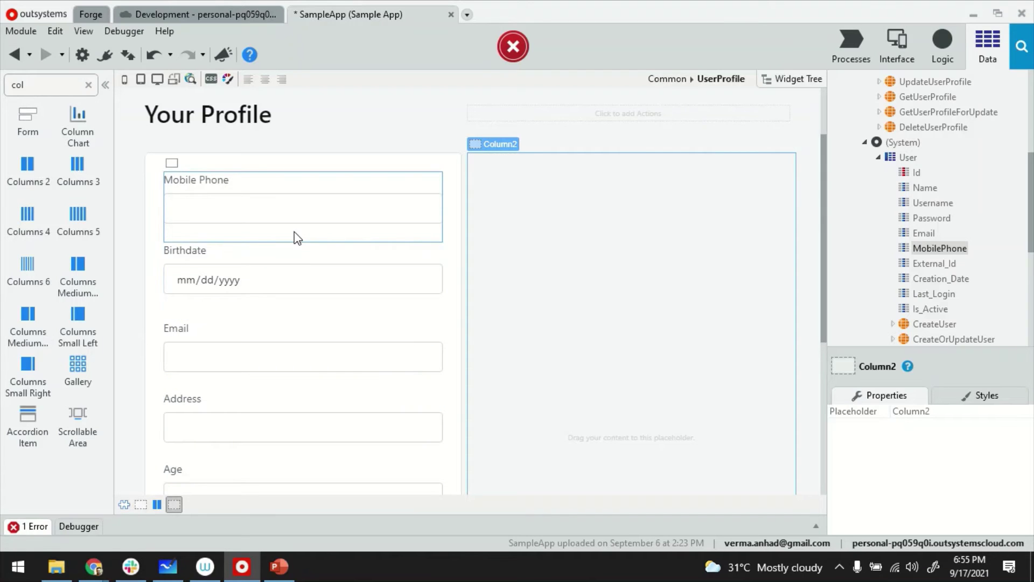
Inspect the GetUserProfileById aggregate and its User source in the Interface tree
left_click(901, 55)
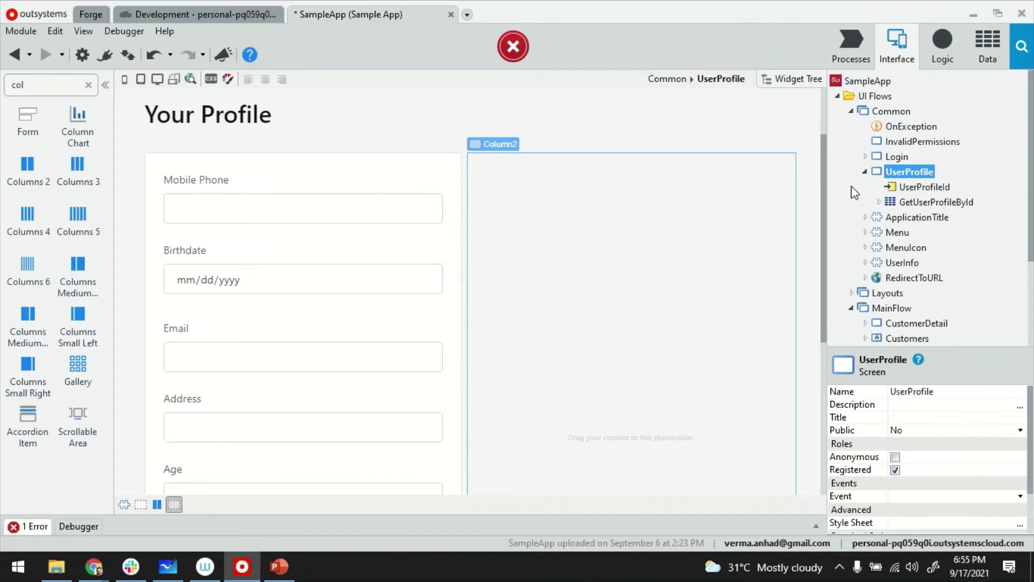
scroll(358, 307, "down", 3)
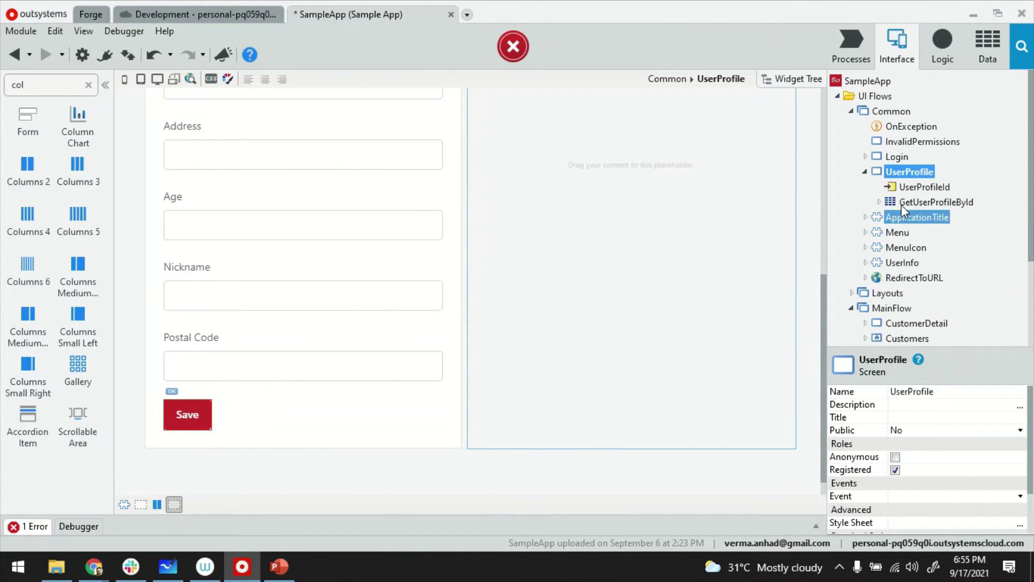
mouse_move(924, 186)
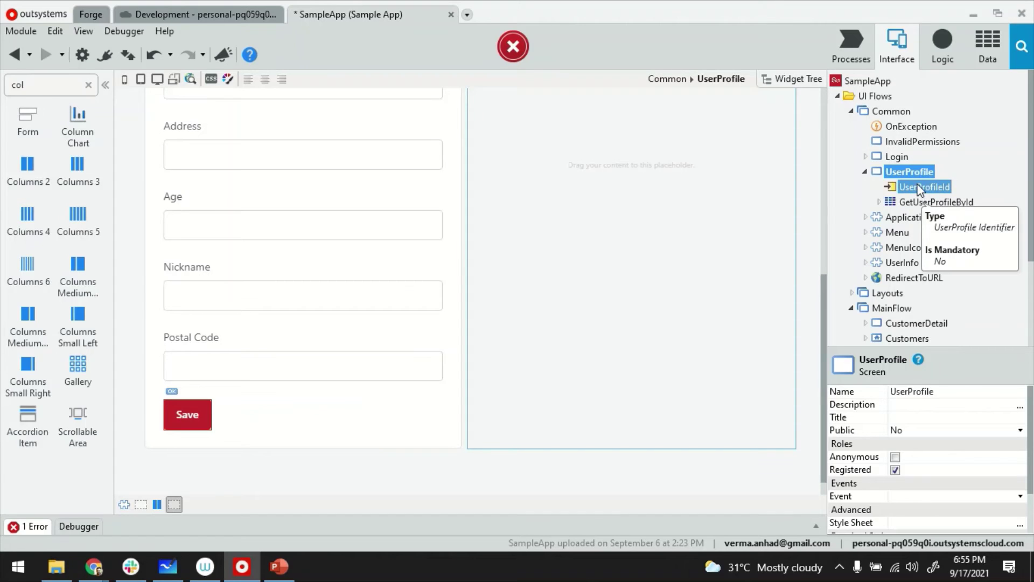
left_click(925, 202)
left_click(880, 202)
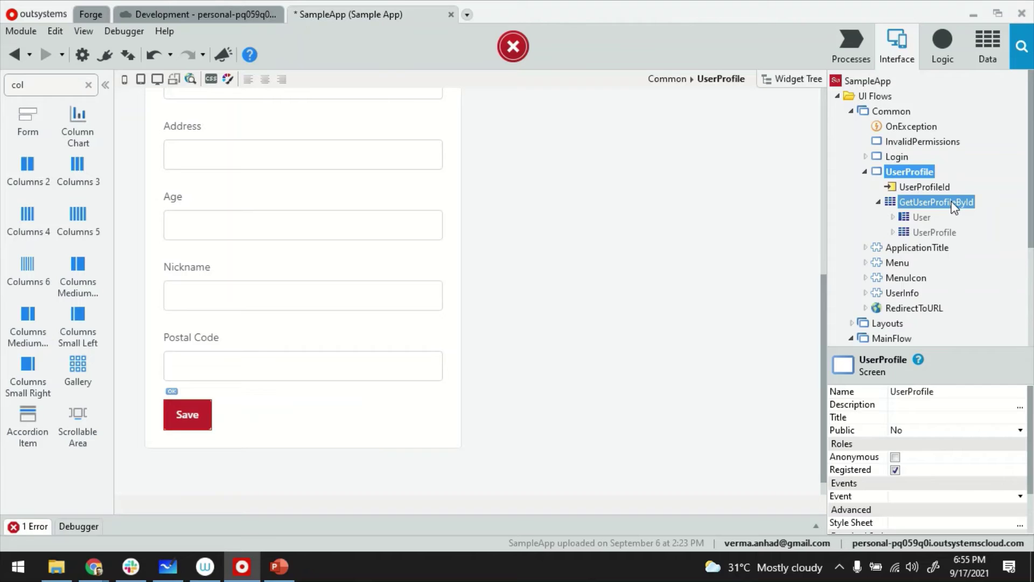
left_click(920, 219)
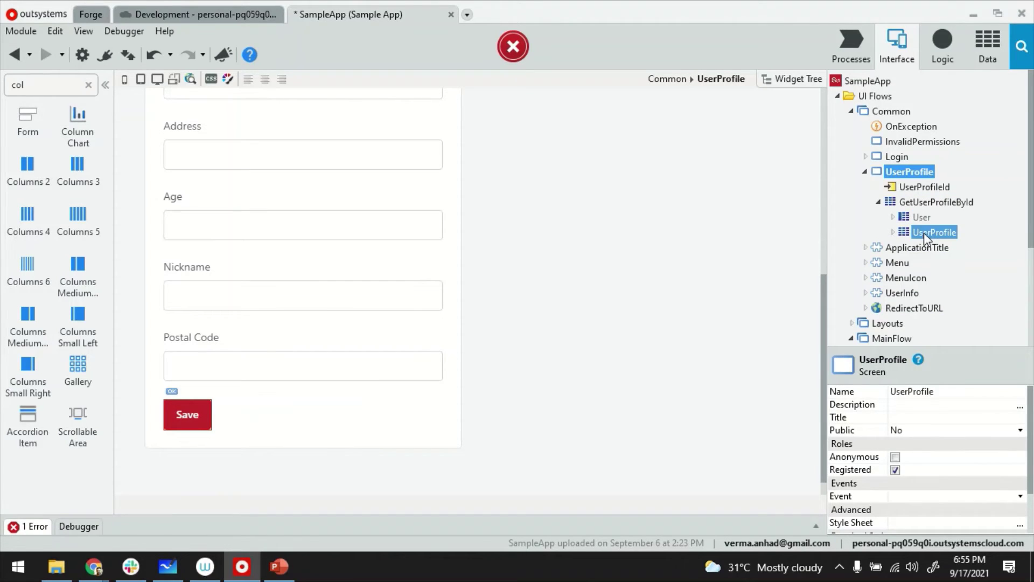
left_click(924, 220)
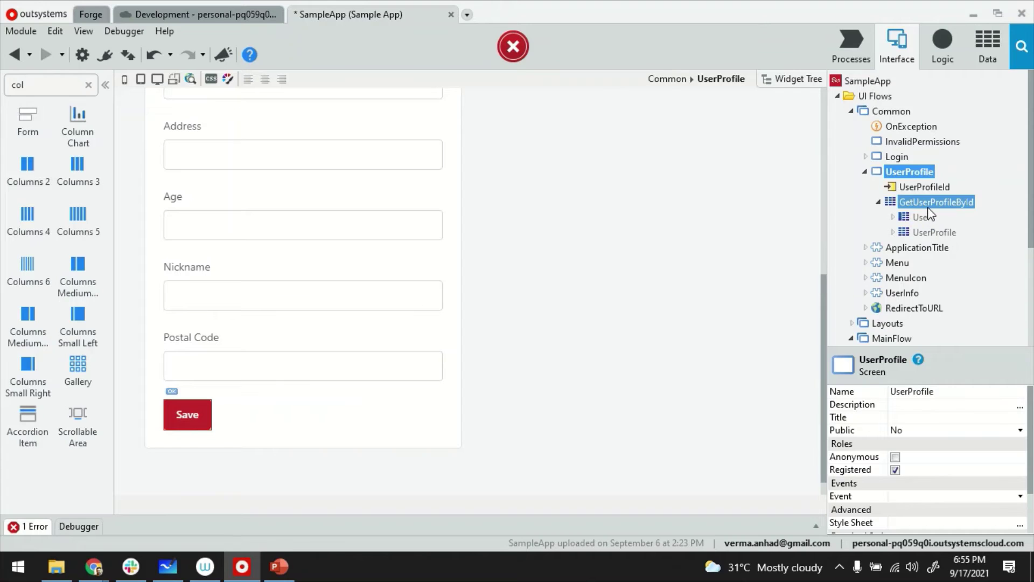
Open GetUserProfileById's filters and edit the UserProfile.Id = UserProfileId condition
double_click(928, 204)
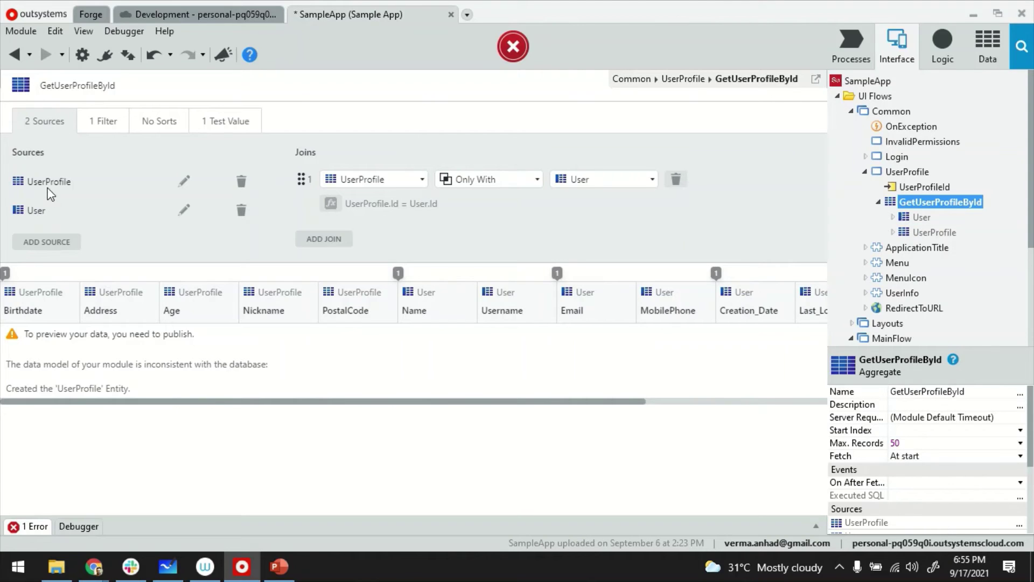
left_click(109, 125)
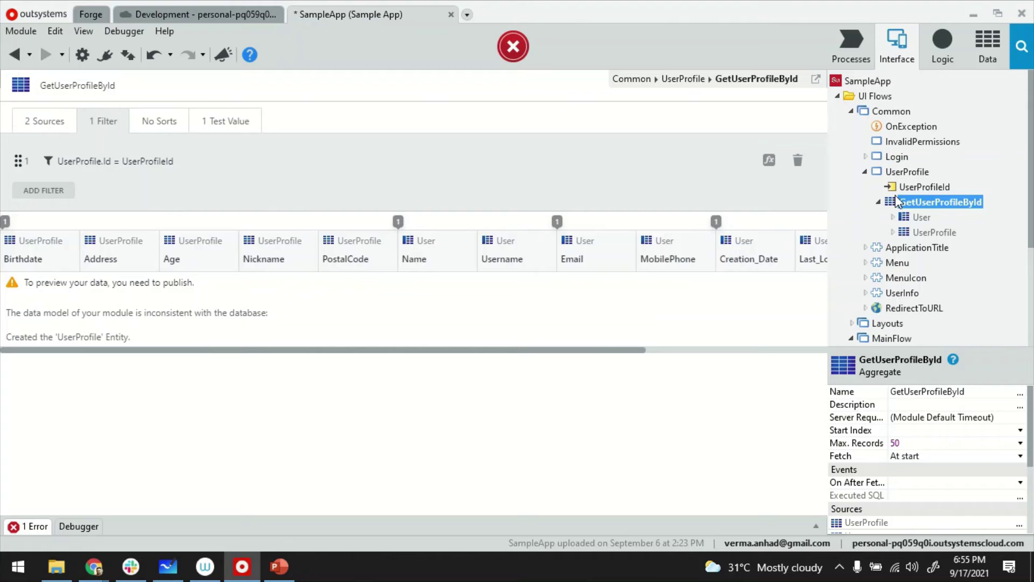
double_click(153, 162)
Replace UserProfileId with GetUserId() so the filter reads UserProfile.Id = GetUserId()
left_click_drag(176, 52, 107, 53)
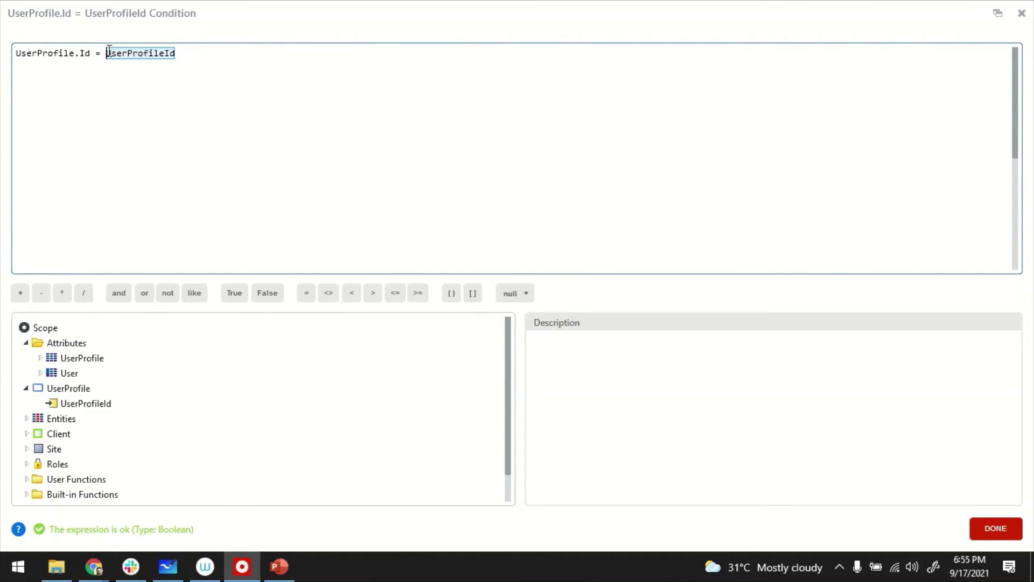
type("GetUse")
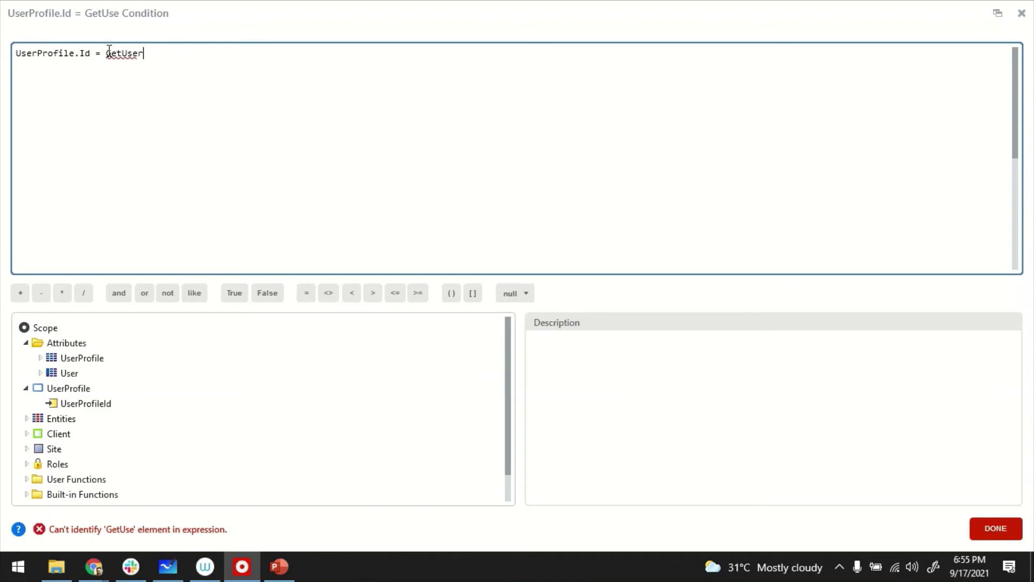
type("r")
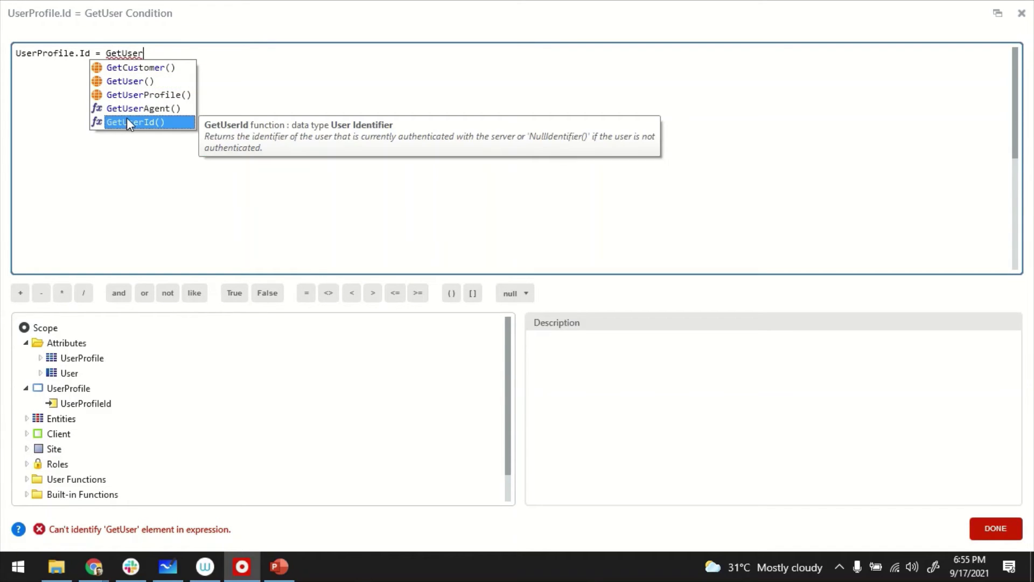
double_click(127, 117)
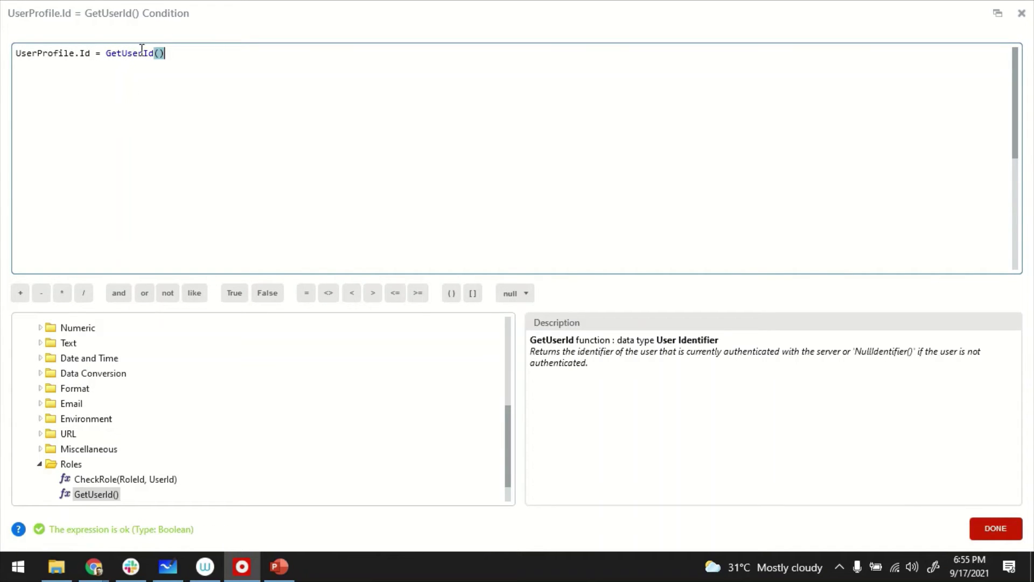
left_click(982, 527)
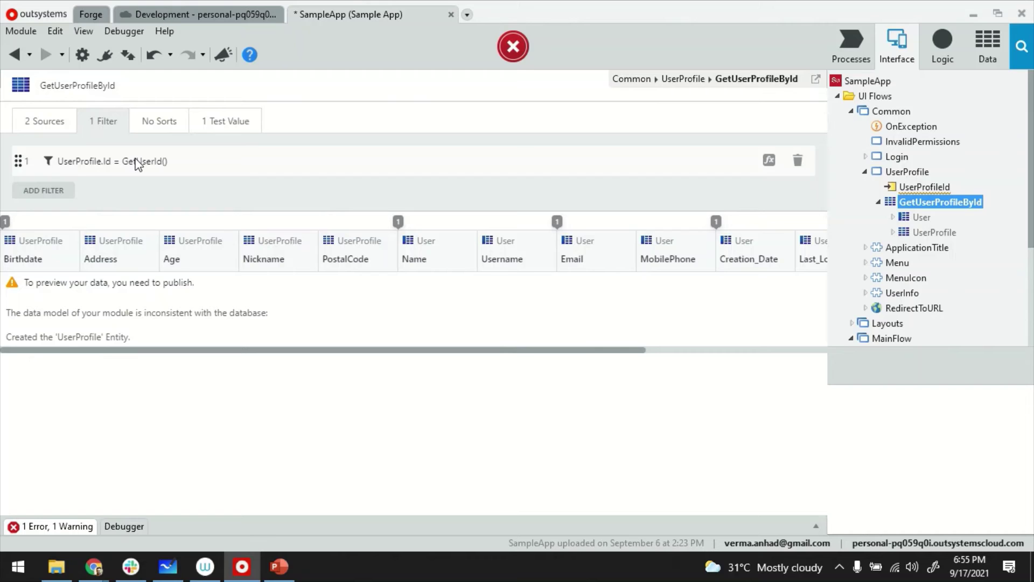
Delete the unused UserProfileId input parameter from the UserProfile screen
left_click(15, 54)
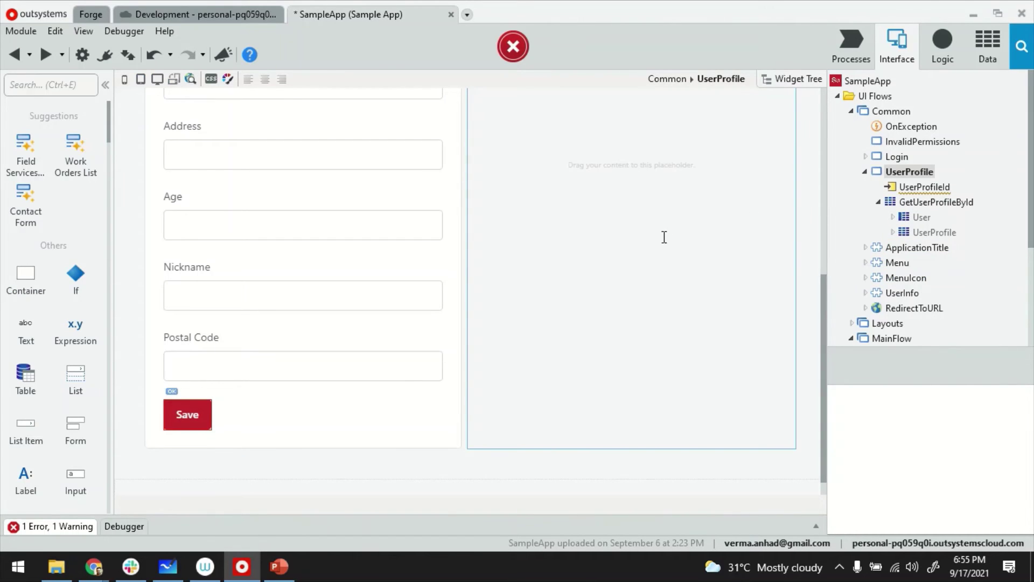
scroll(569, 266, "up", 3)
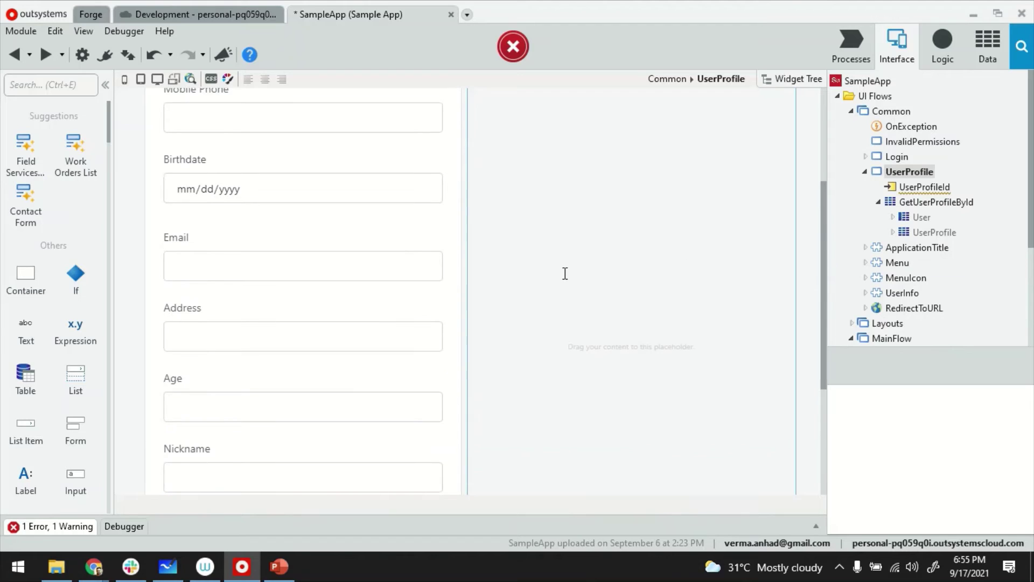
left_click(933, 232)
left_click(919, 218)
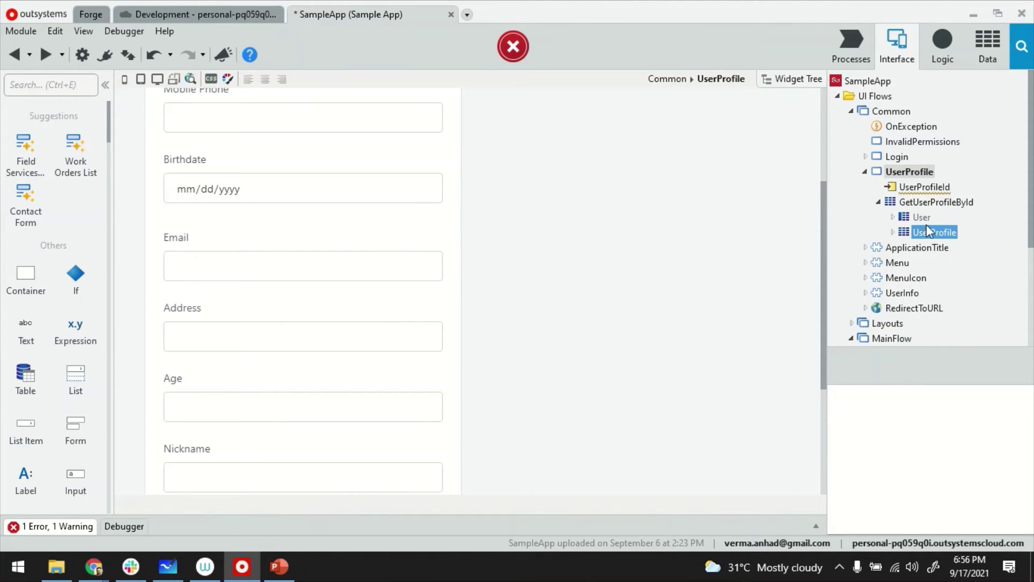
left_click(929, 203)
mouse_move(936, 202)
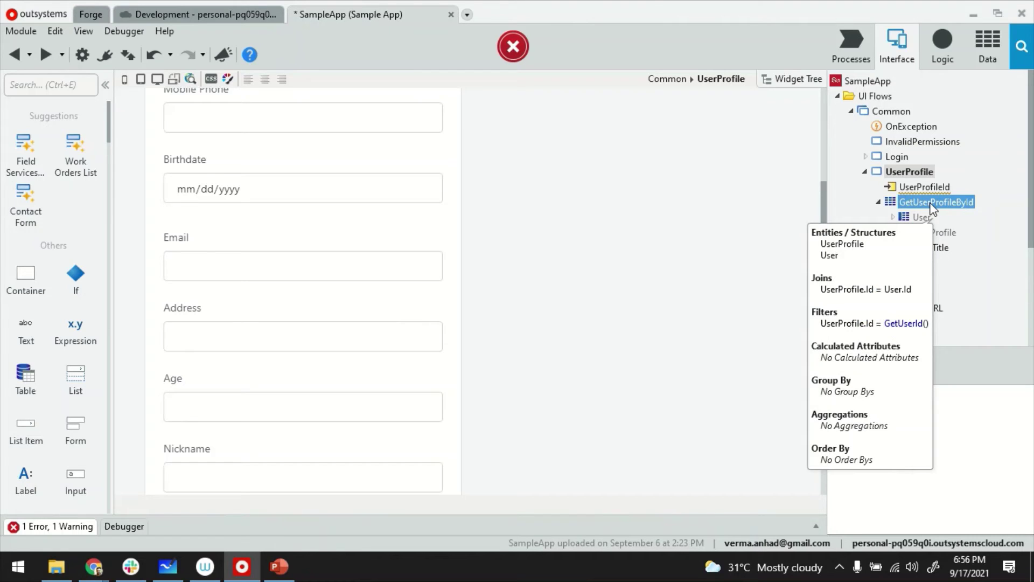
left_click(927, 187)
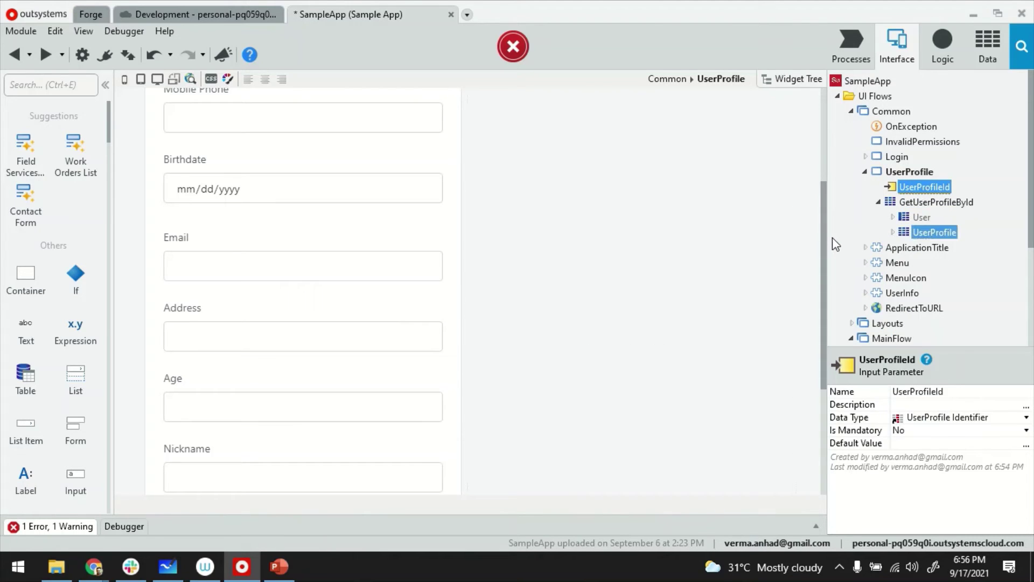
key("Delete")
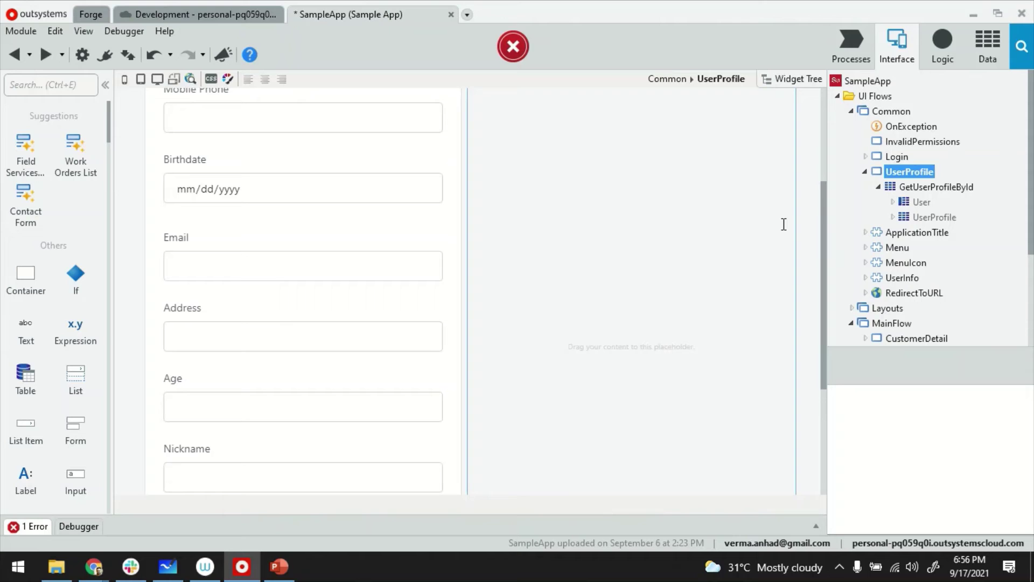
scroll(440, 302, "down", 3)
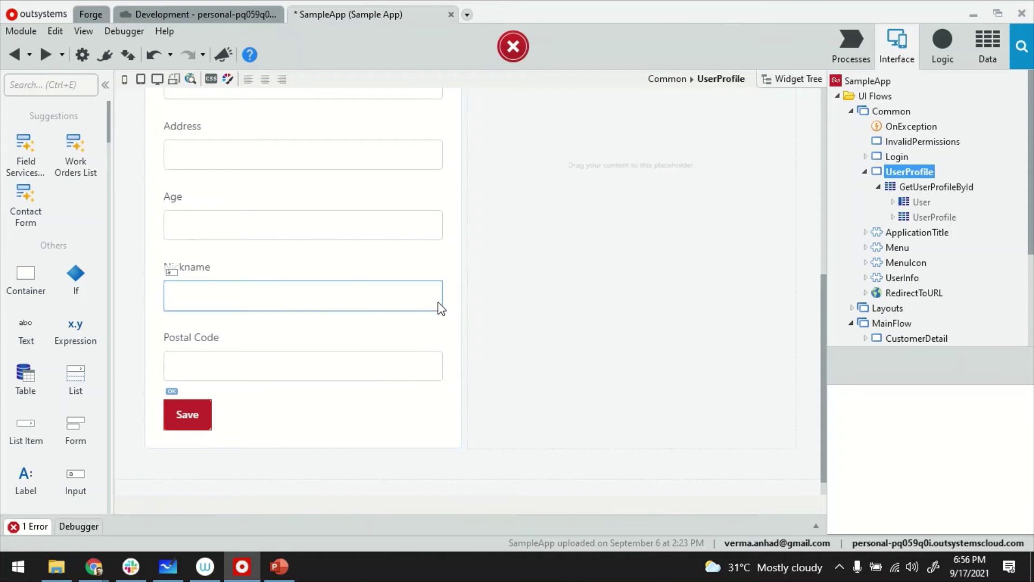
Create SaveOnClick with an Assign on the True branch targeting GetUserProfileById.List.Current.User.Id
double_click(202, 403)
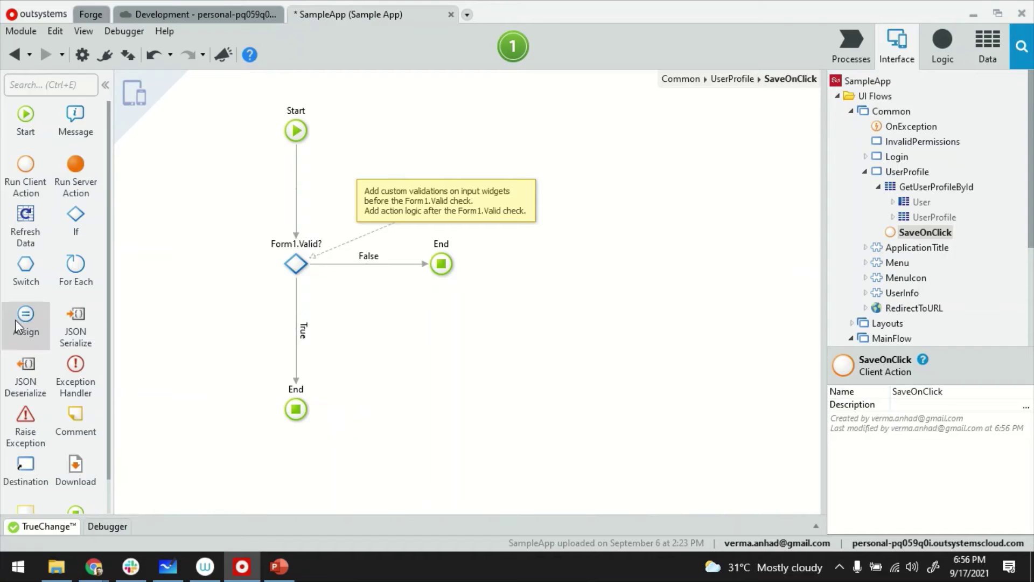
left_click_drag(19, 318, 295, 308)
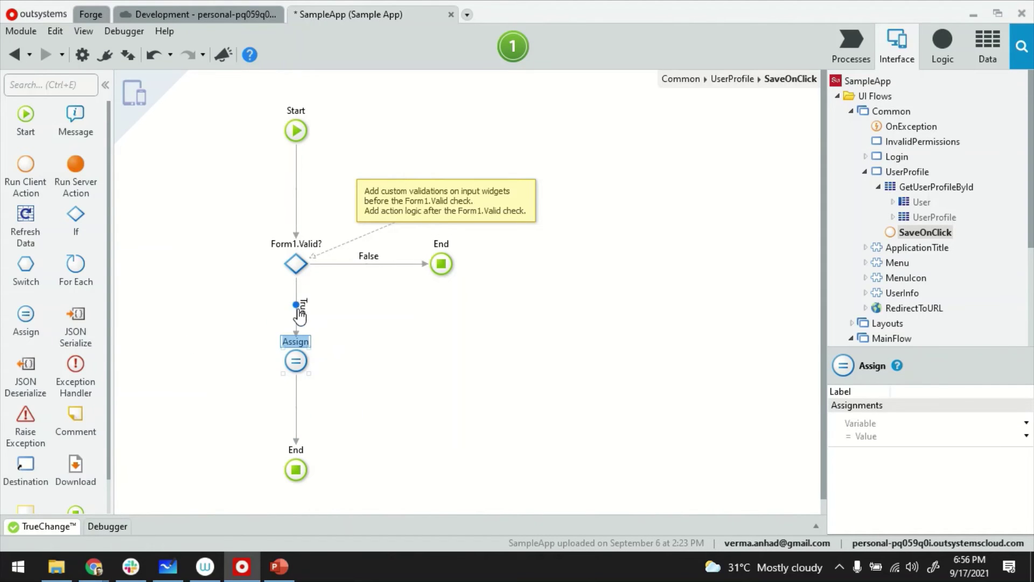
left_click(836, 424)
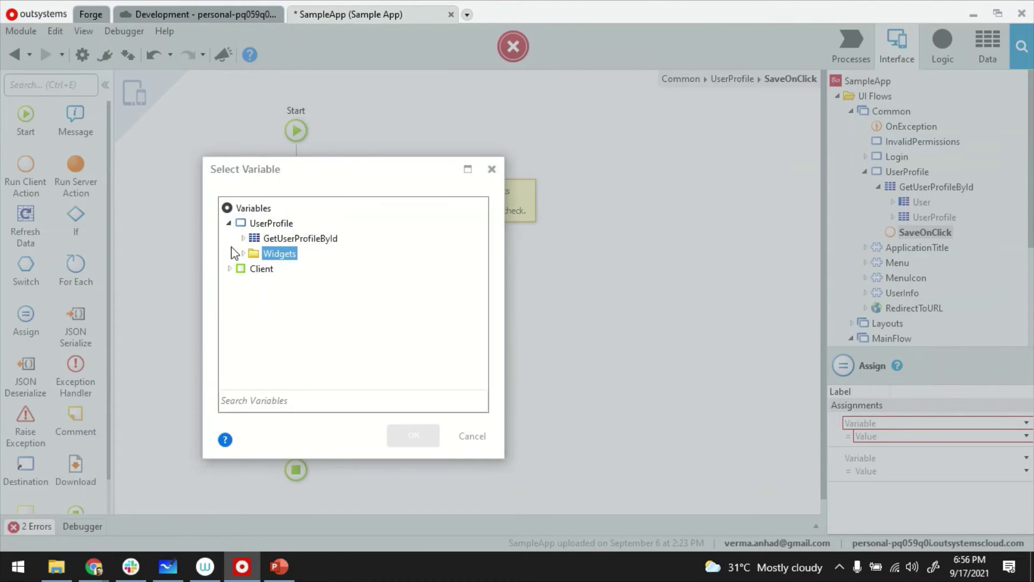
left_click(243, 238)
left_click(264, 255)
left_click(272, 268)
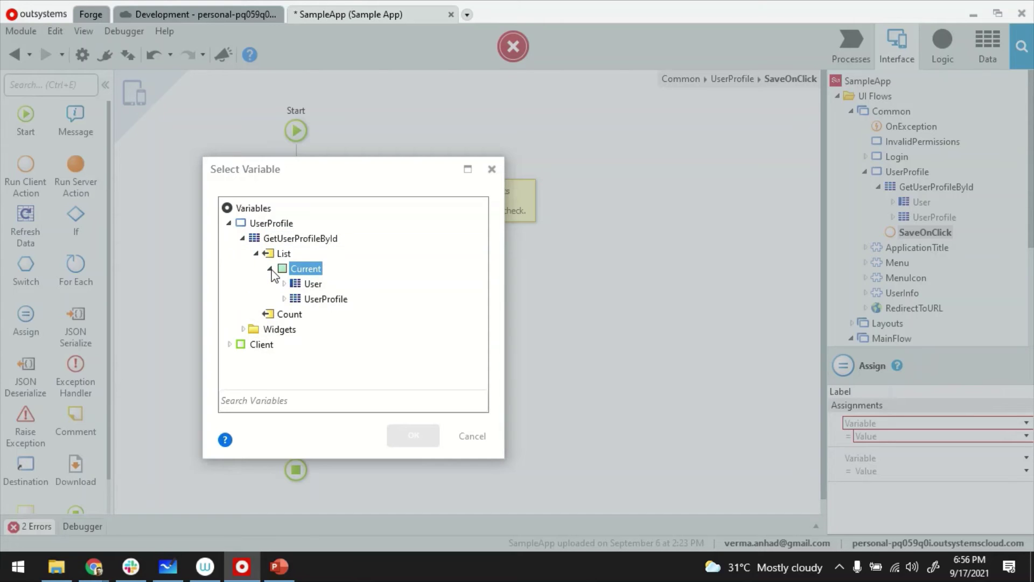
left_click(293, 284)
left_click(315, 299)
double_click(318, 300)
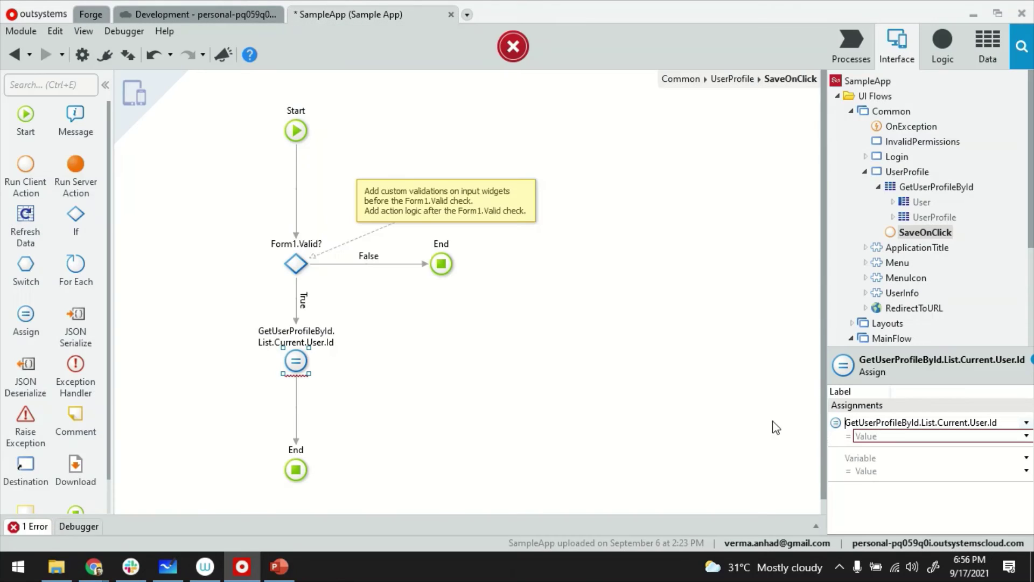
Set the assignment's value to GetUserId()
left_click(837, 437)
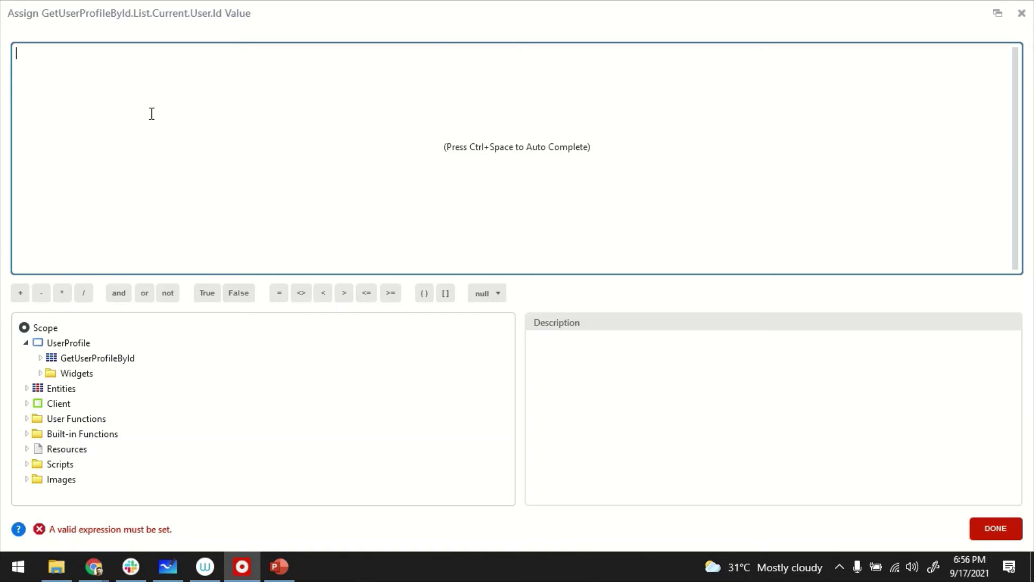
type("GetUse")
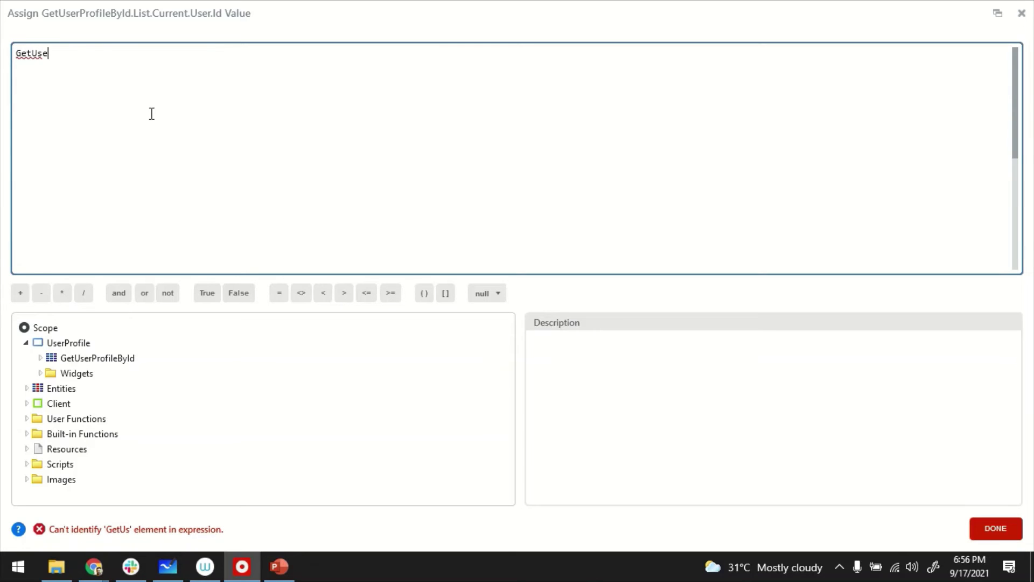
type("ri")
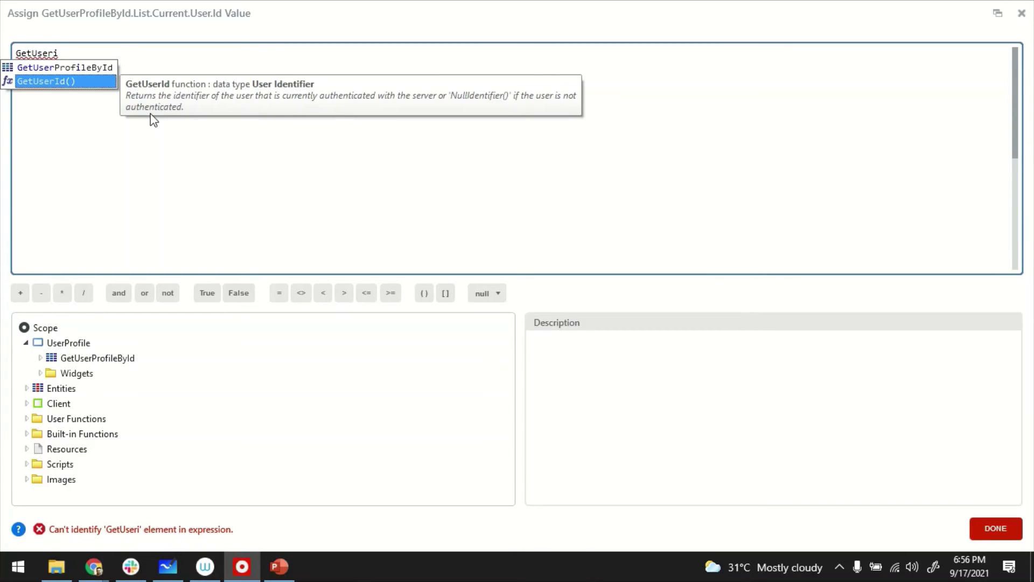
key("Return")
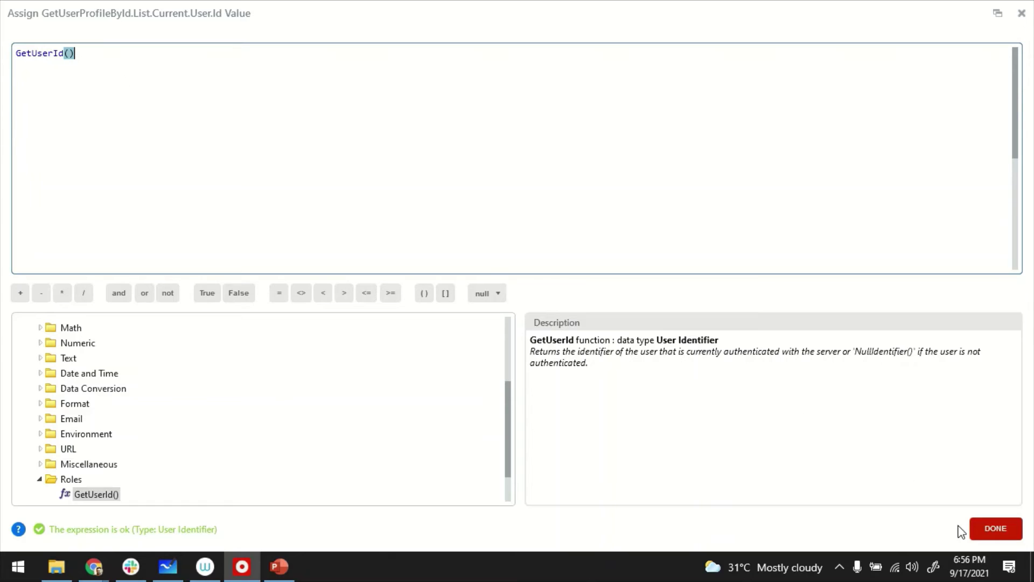
left_click(996, 528)
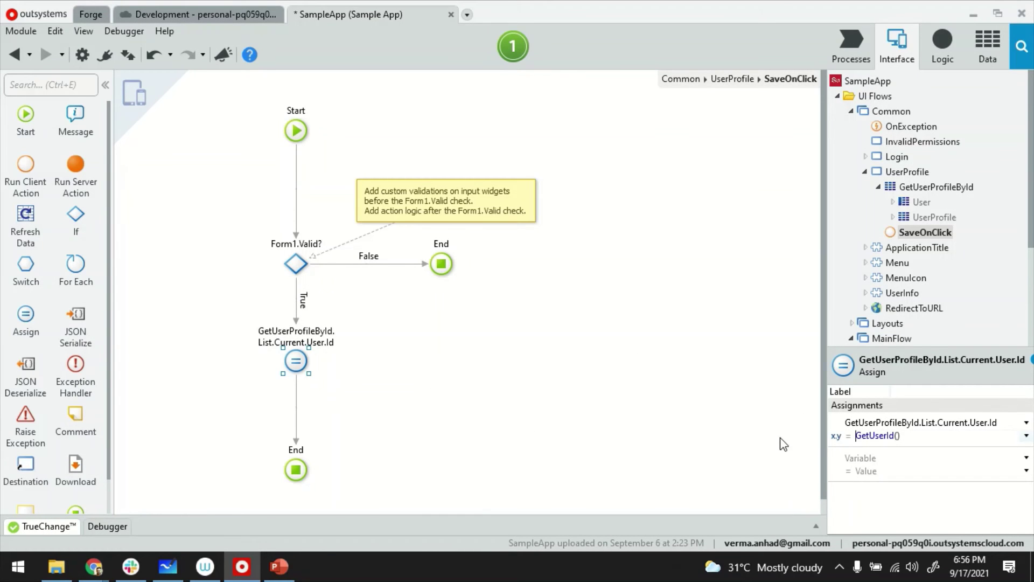
Add a second assignment targeting GetUserProfileById.List.Current.UserProfile.Id
double_click(845, 457)
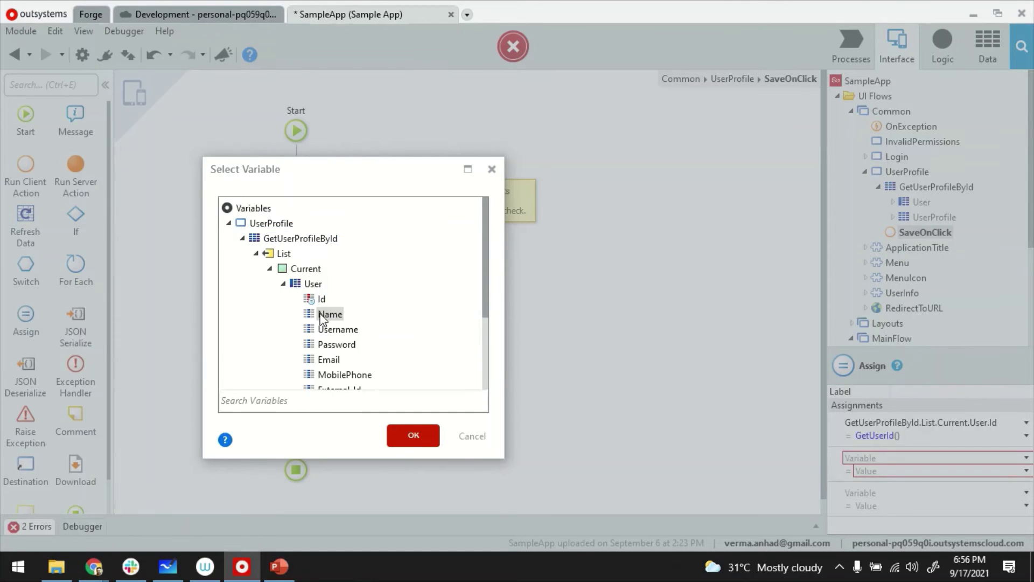
scroll(321, 318, "down", 1)
left_click(292, 248)
left_click(283, 247)
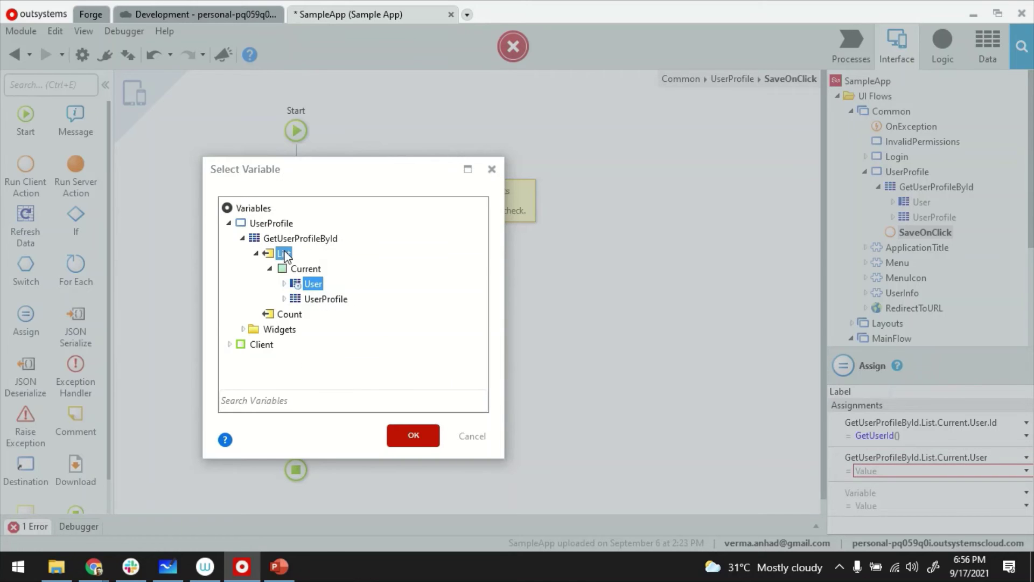
left_click(284, 299)
double_click(322, 315)
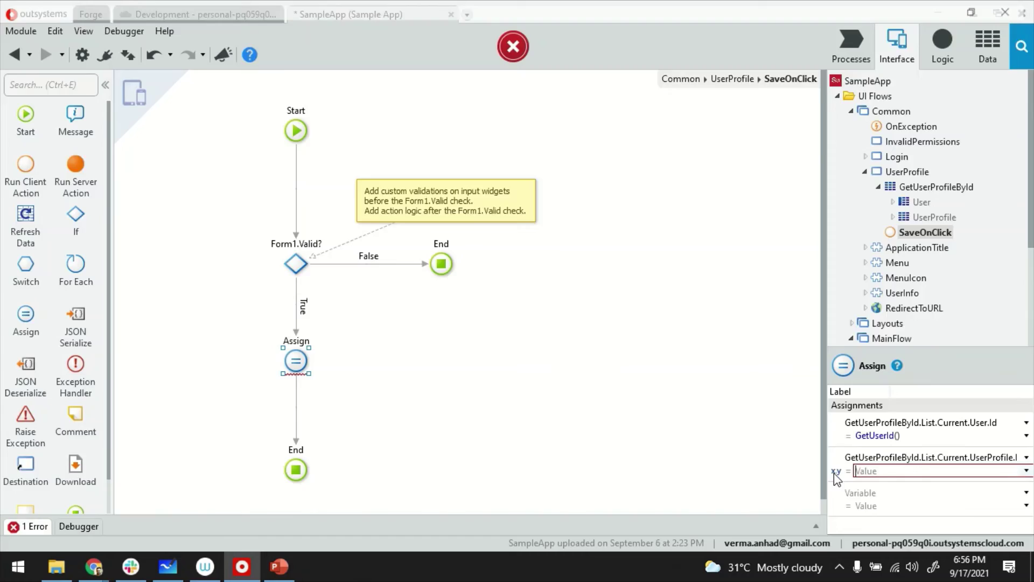
Set the second assignment's value to GetUserId() via autocomplete
left_click(836, 472)
type("GetU")
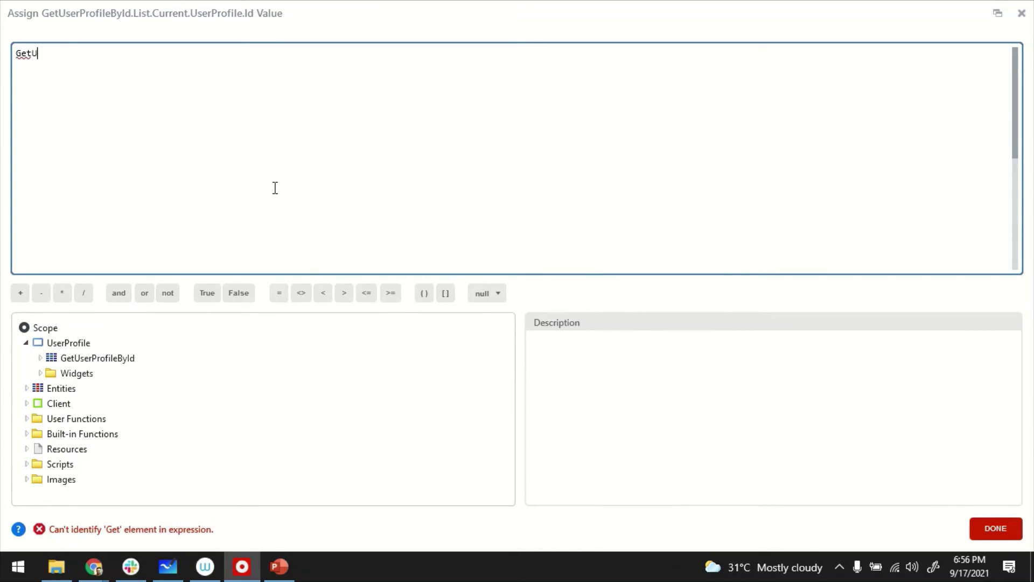
type("se")
key("ctrl+space")
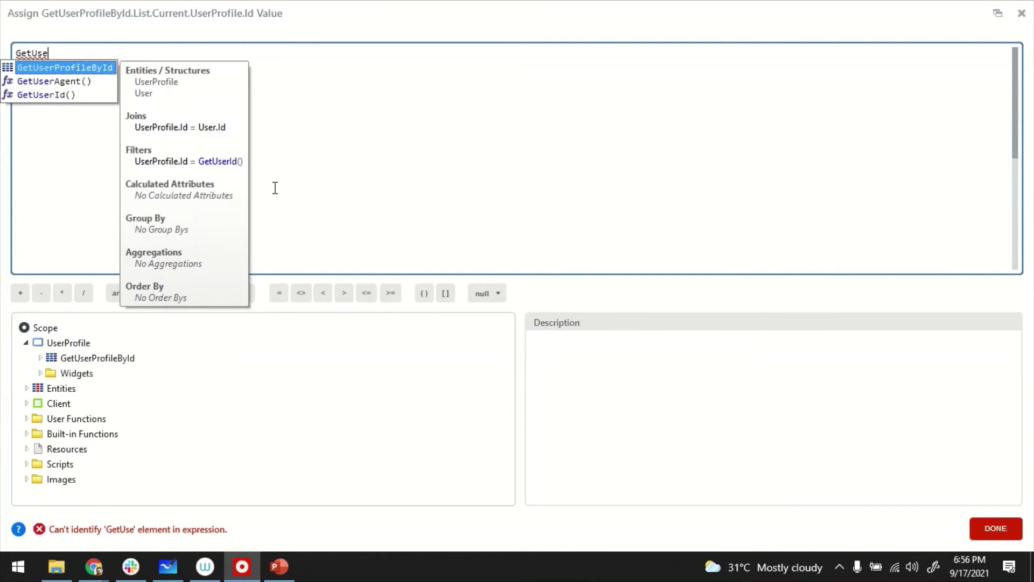
key("Down")
key("Down")
key("Return")
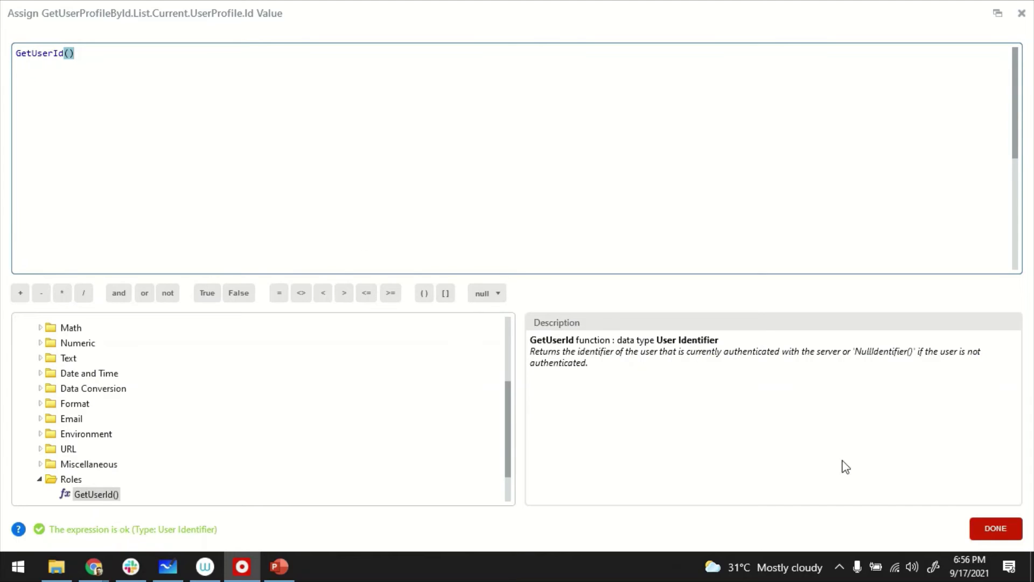
left_click(996, 527)
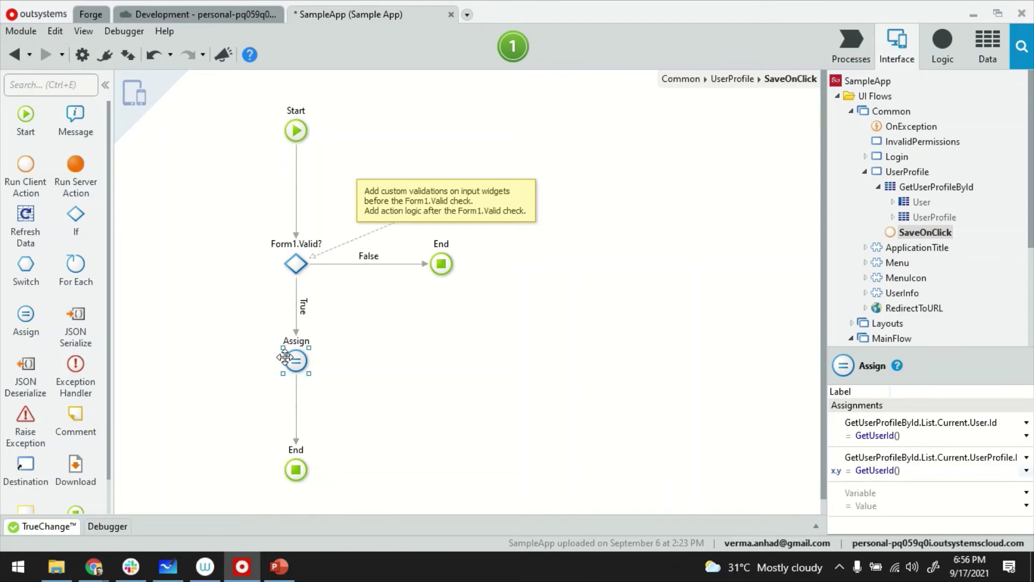
Add UpdateUser after the Assign, with Source GetUserProfileById.List.Current.User
left_click_drag(284, 357, 284, 334)
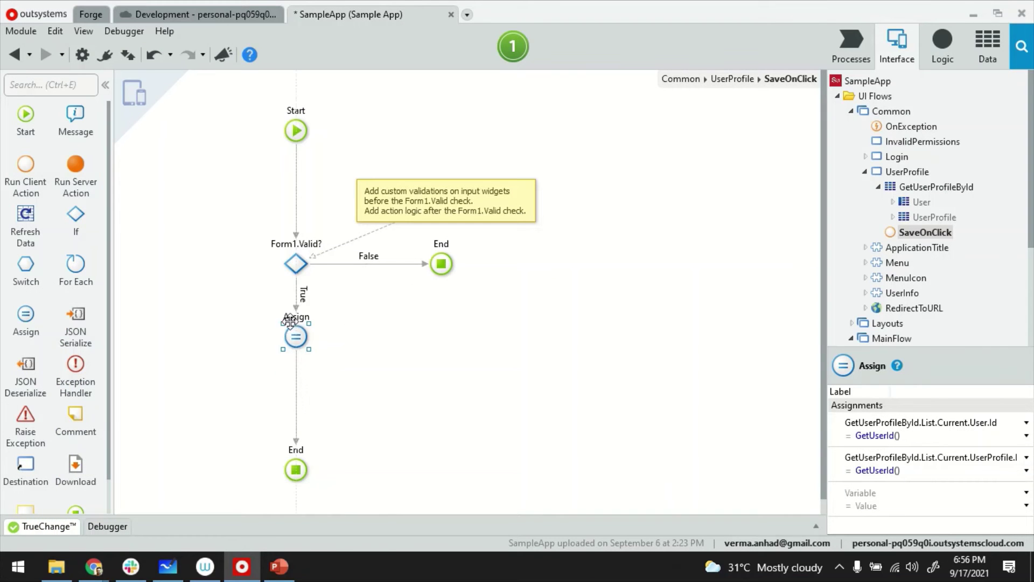
left_click(991, 50)
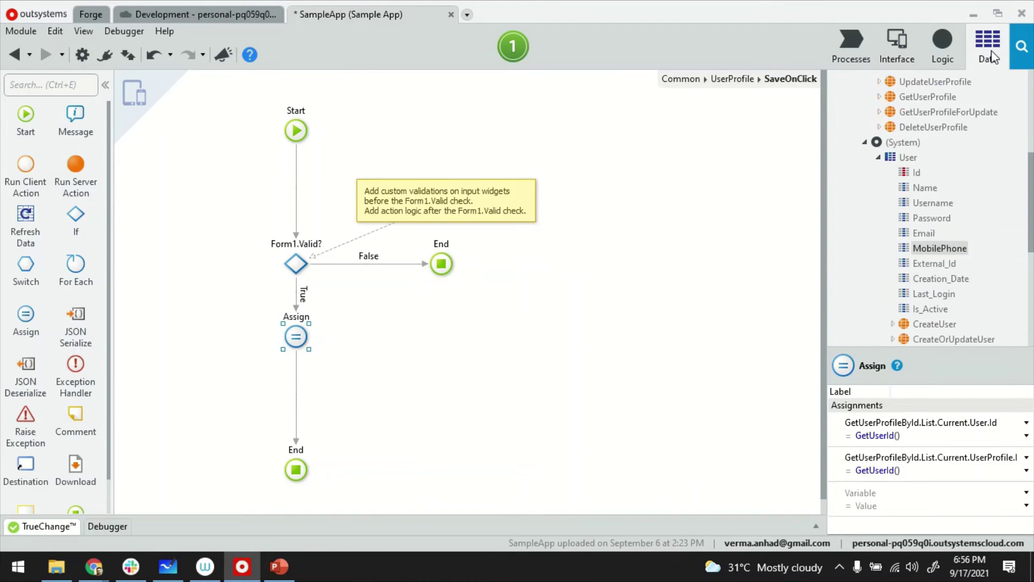
left_click(877, 158)
scroll(909, 198, "down", 2)
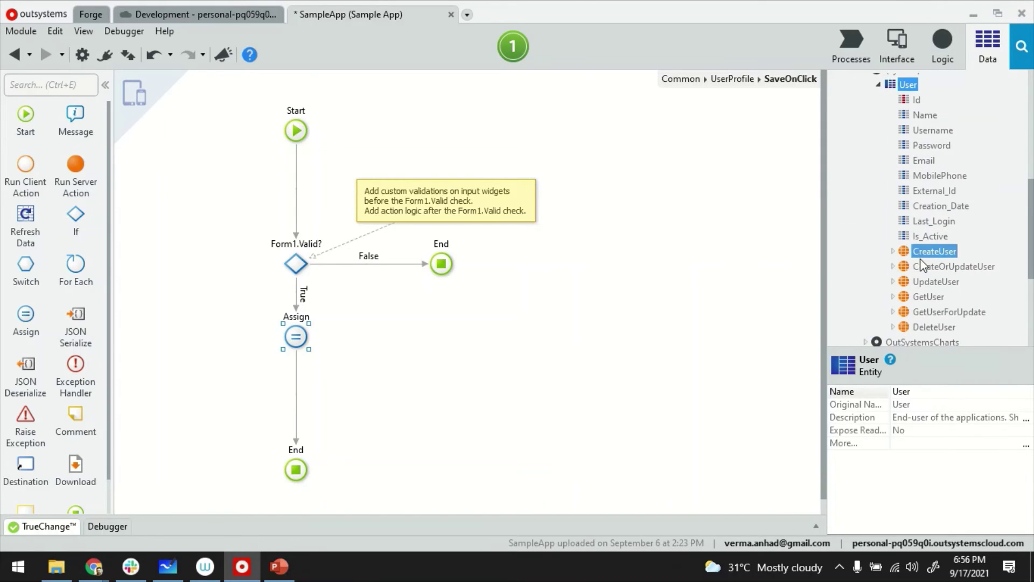
scroll(921, 265, "down", 1)
left_click(937, 245)
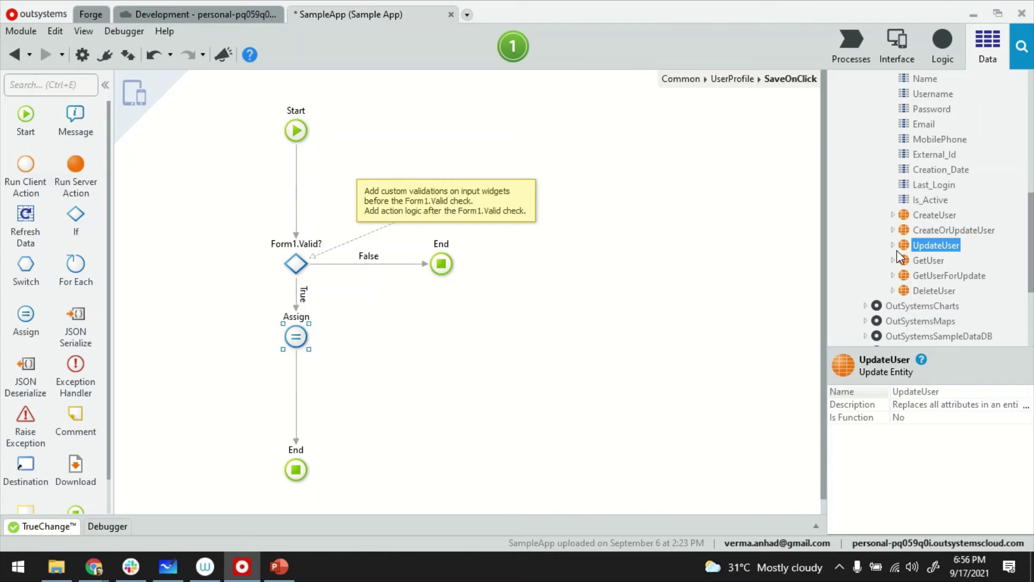
left_click_drag(937, 245, 296, 380)
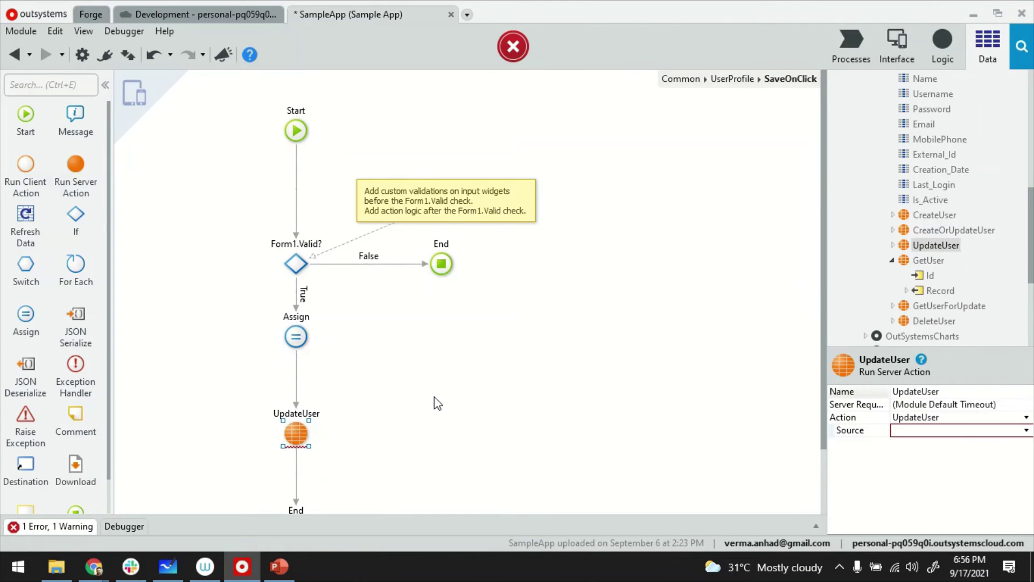
left_click(1026, 431)
left_click(1004, 473)
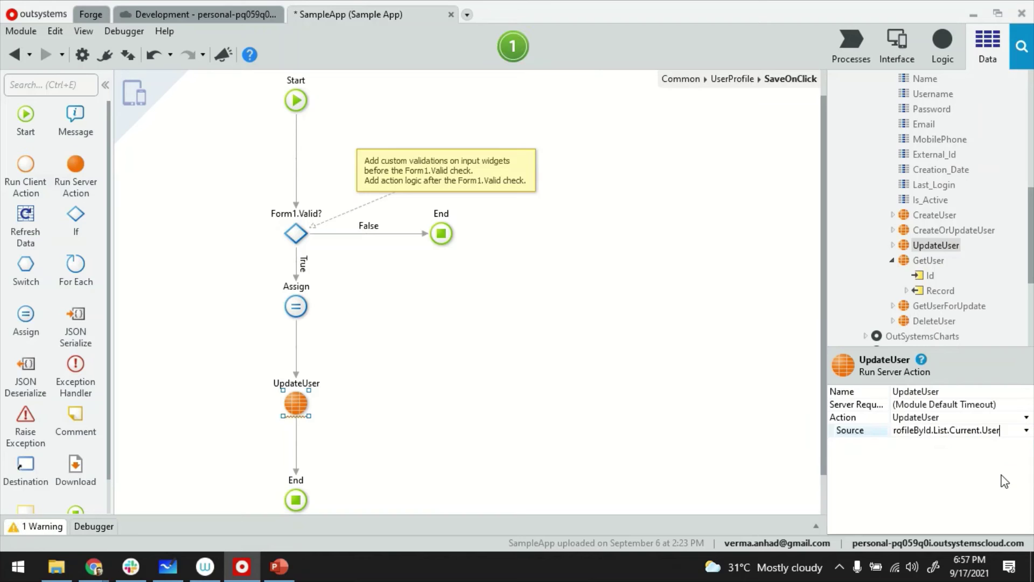
scroll(929, 181, "up", 5)
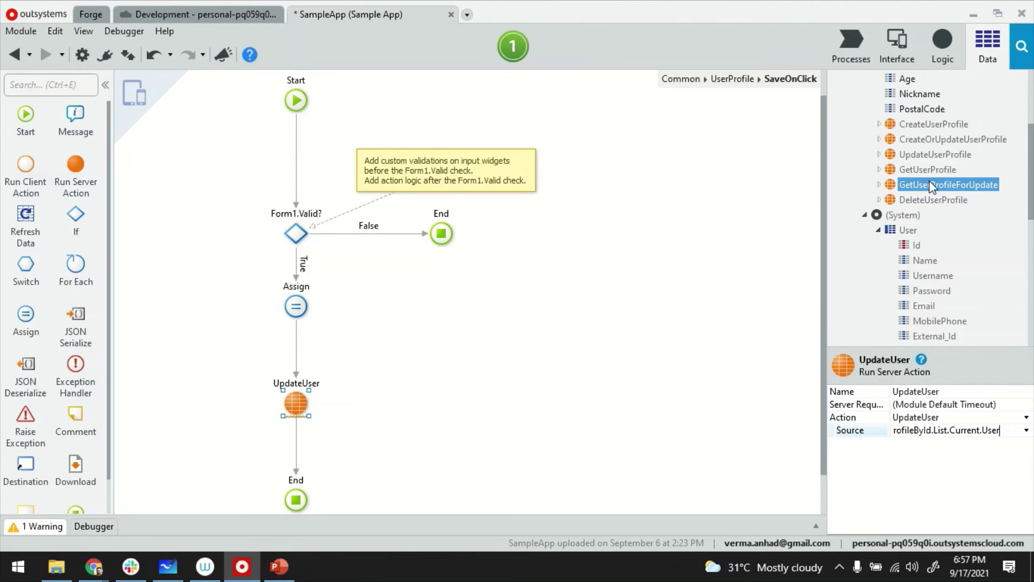
scroll(929, 180, "up", 3)
scroll(929, 181, "up", 3)
scroll(930, 181, "down", 1)
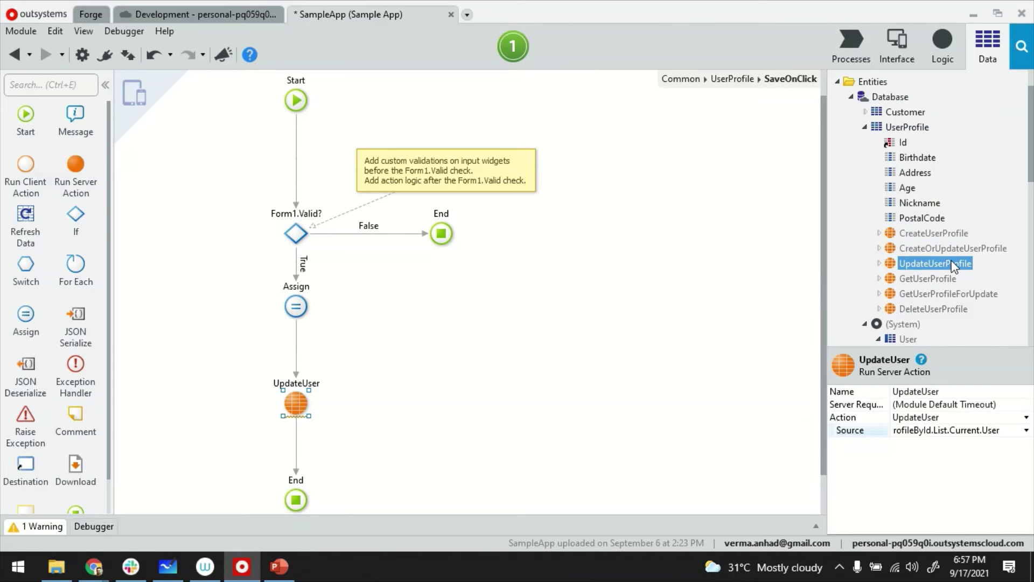
Add CreateOrUpdateUserProfile after UpdateUser, sourced from the fetched UserProfile record
left_click_drag(950, 249, 298, 423)
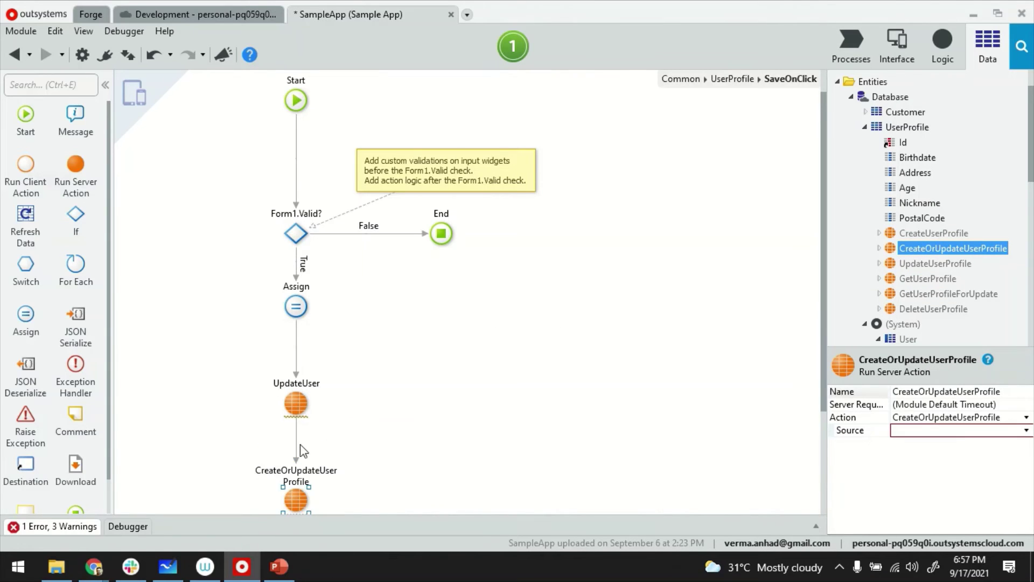
left_click(1025, 431)
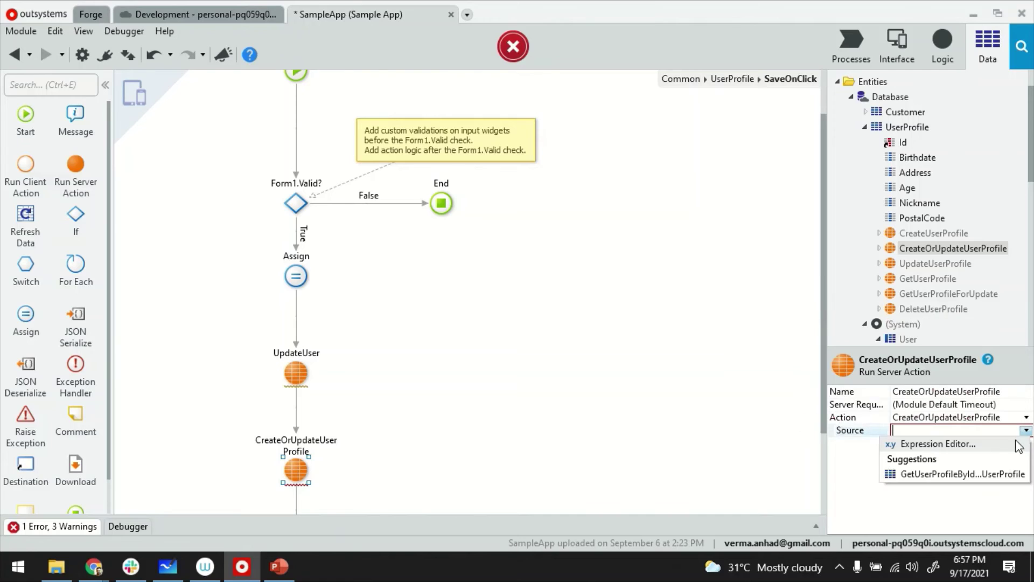
left_click(978, 476)
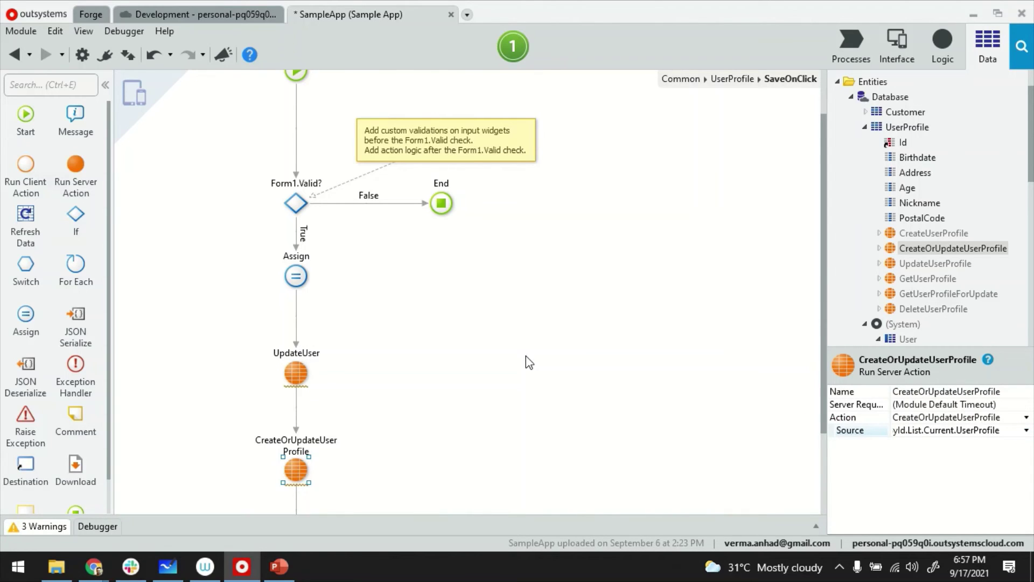
scroll(525, 361, "down", 3)
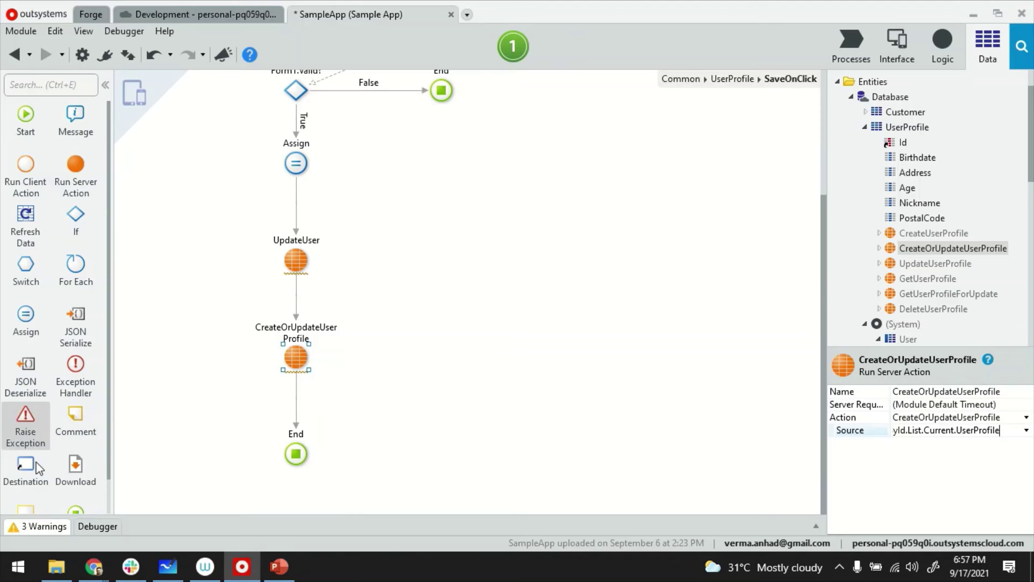
Replace the End node with a destination to MainFlow > Customers
left_click_drag(26, 464, 296, 452)
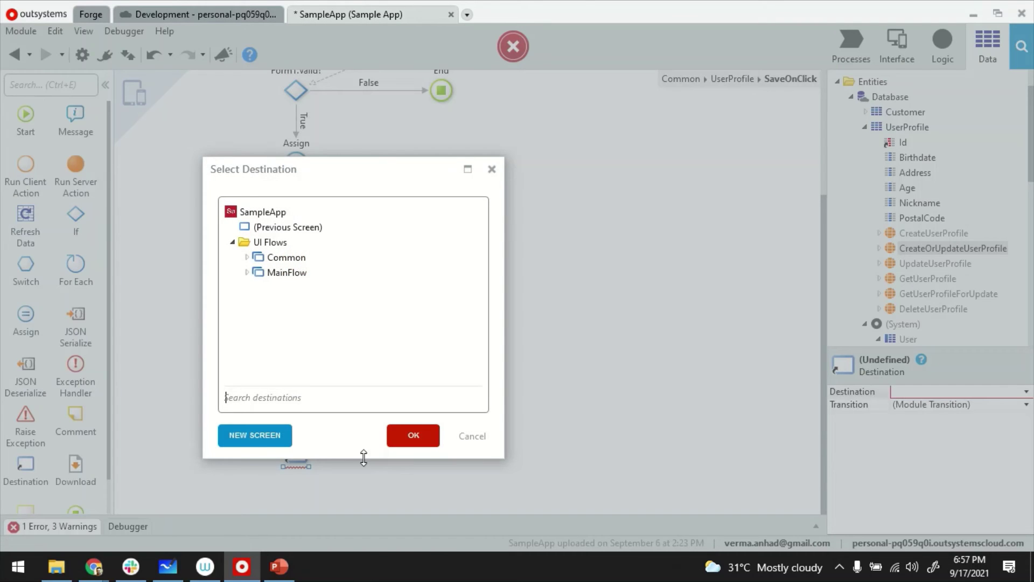
left_click(246, 272)
double_click(292, 303)
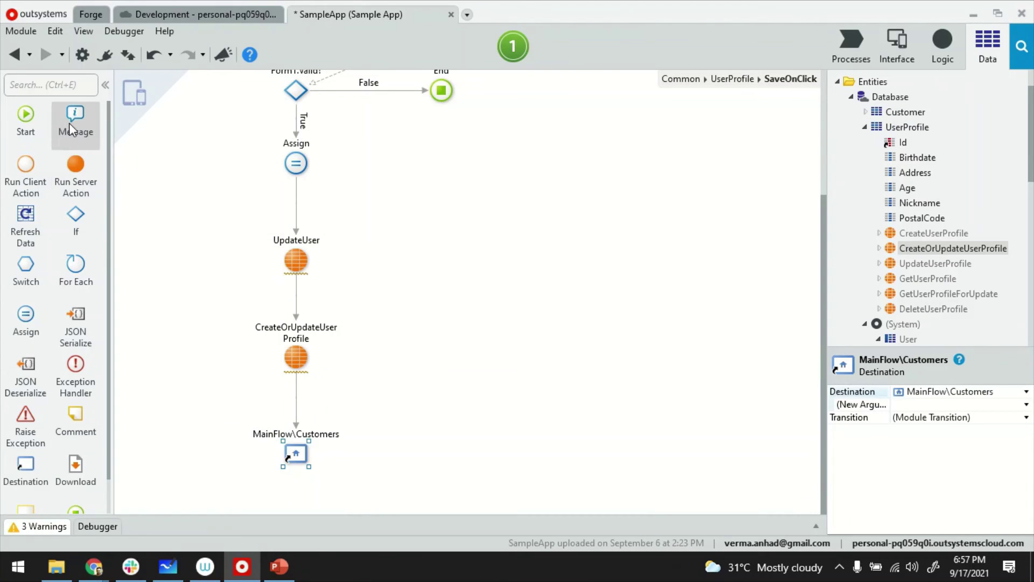
Add a Success message "Your profile has been updated" before the Customers navigation
left_click_drag(75, 118, 297, 400)
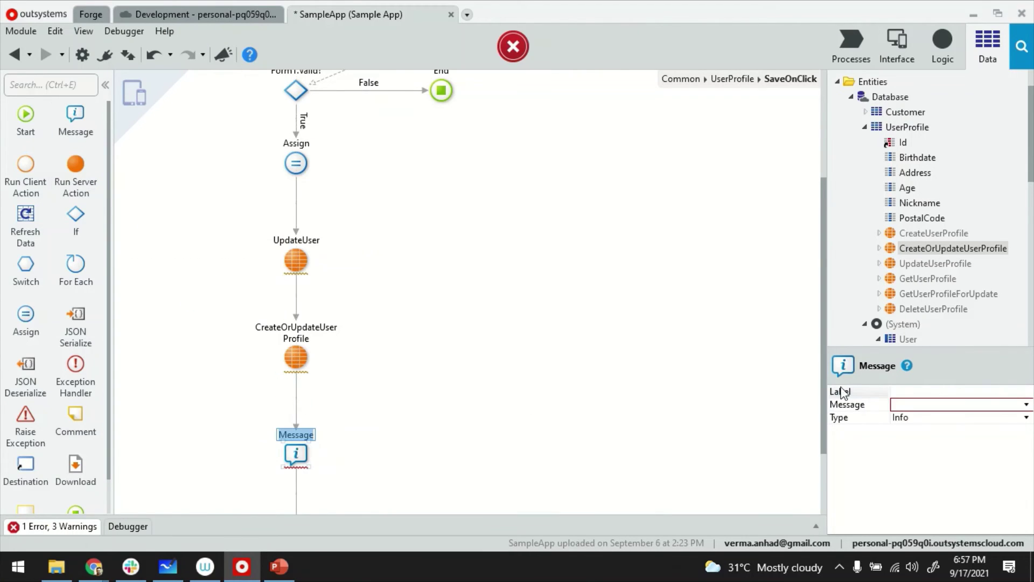
left_click(940, 403)
type("\"")
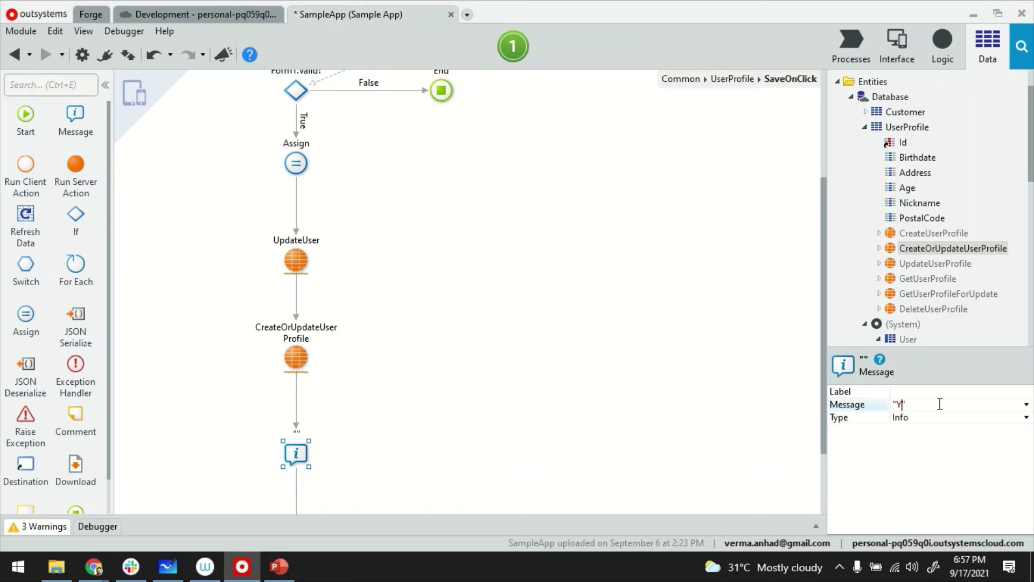
type("Your profile")
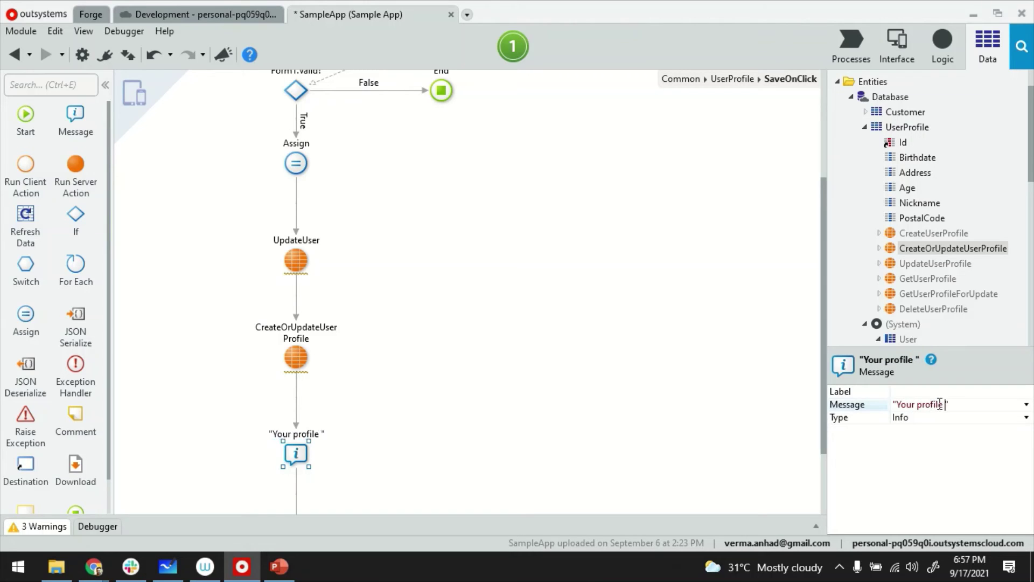
type(" has been upd")
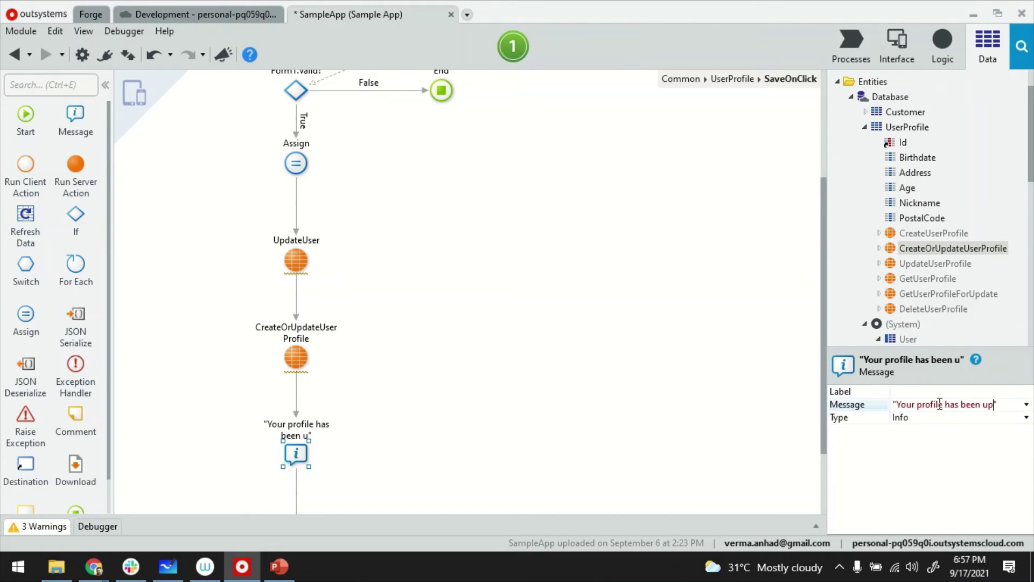
type("ated")
left_click(1024, 417)
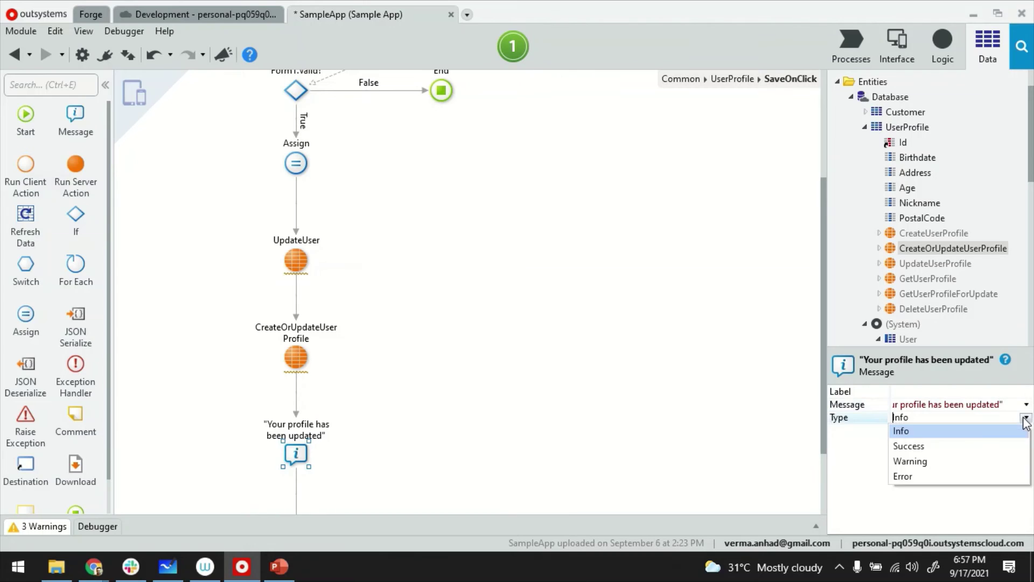
left_click(945, 450)
left_click(13, 57)
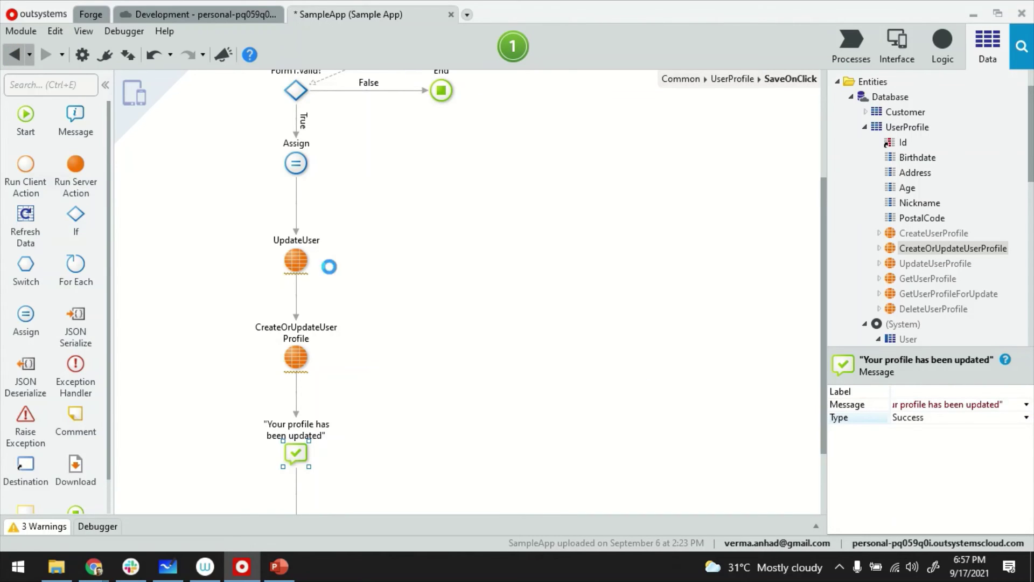
scroll(509, 269, "up", 2)
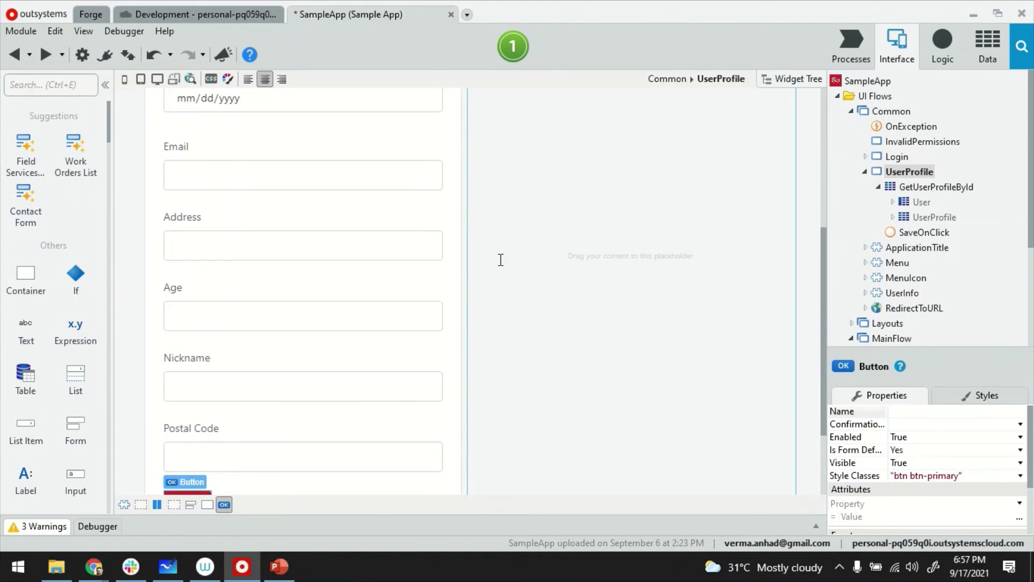
scroll(510, 267, "up", 2)
scroll(510, 266, "up", 3)
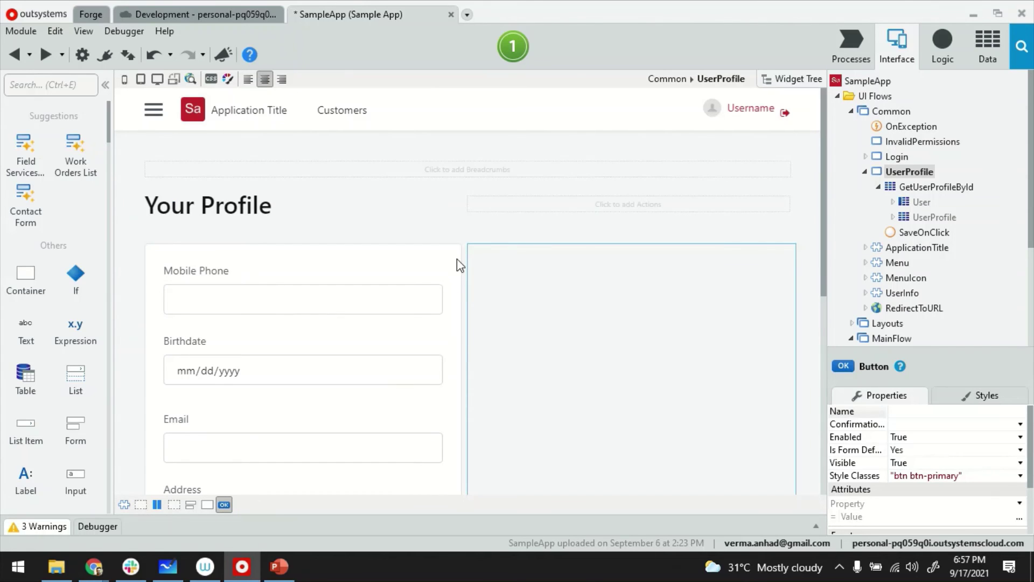
type("ima")
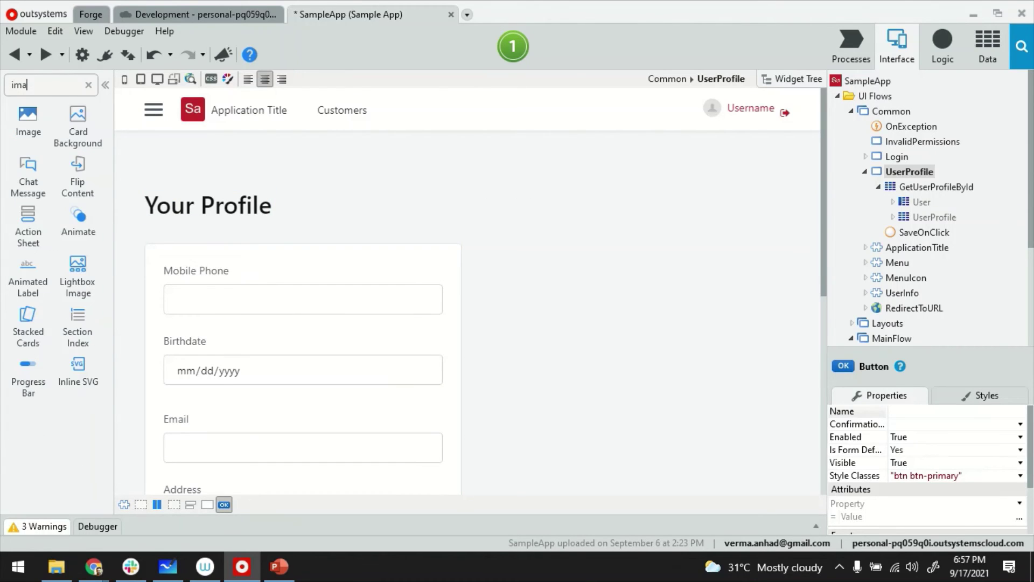
Place an Image in the right column showing the User local image, centred
left_click_drag(33, 109, 620, 340)
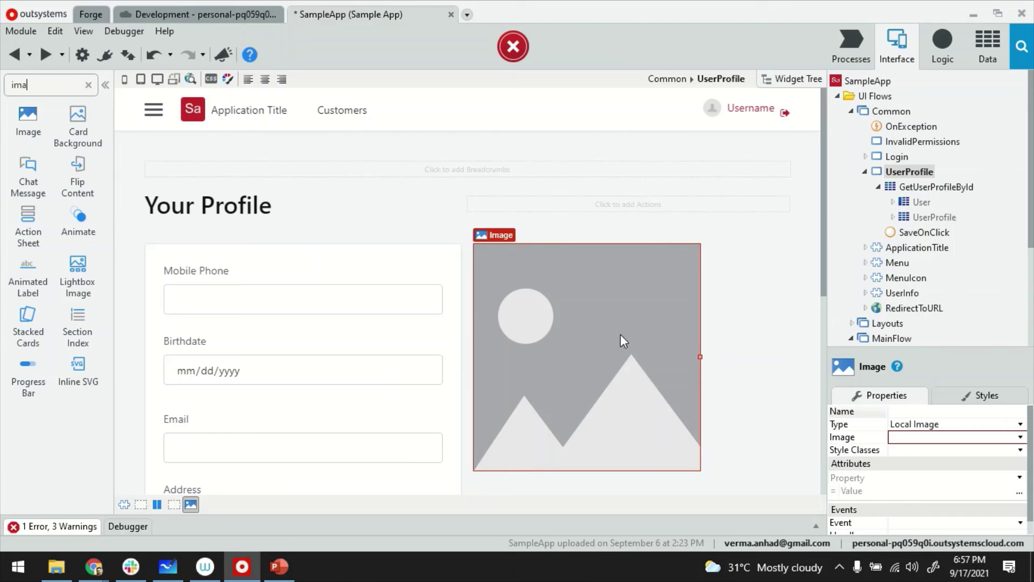
left_click(1019, 424)
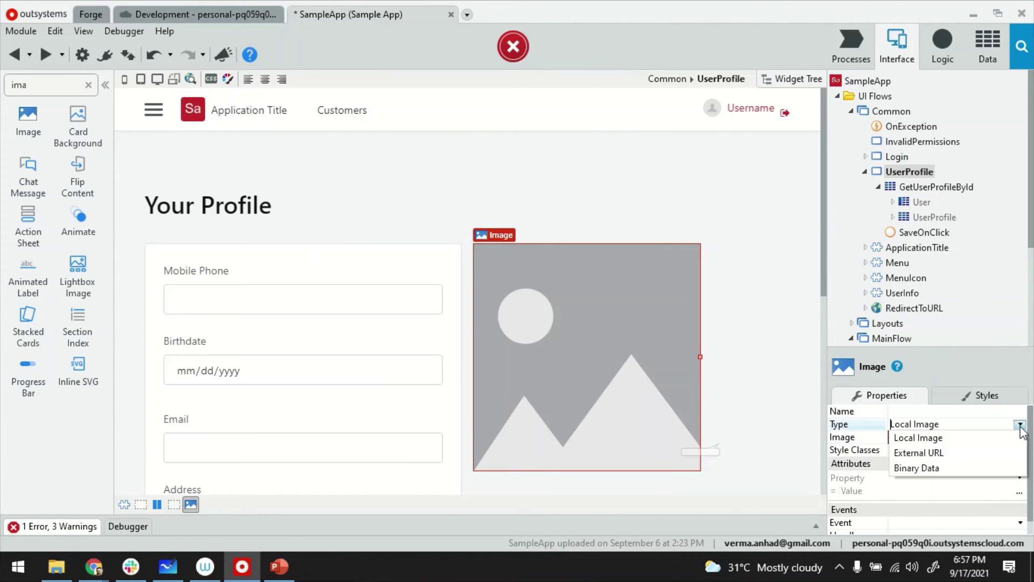
left_click(932, 438)
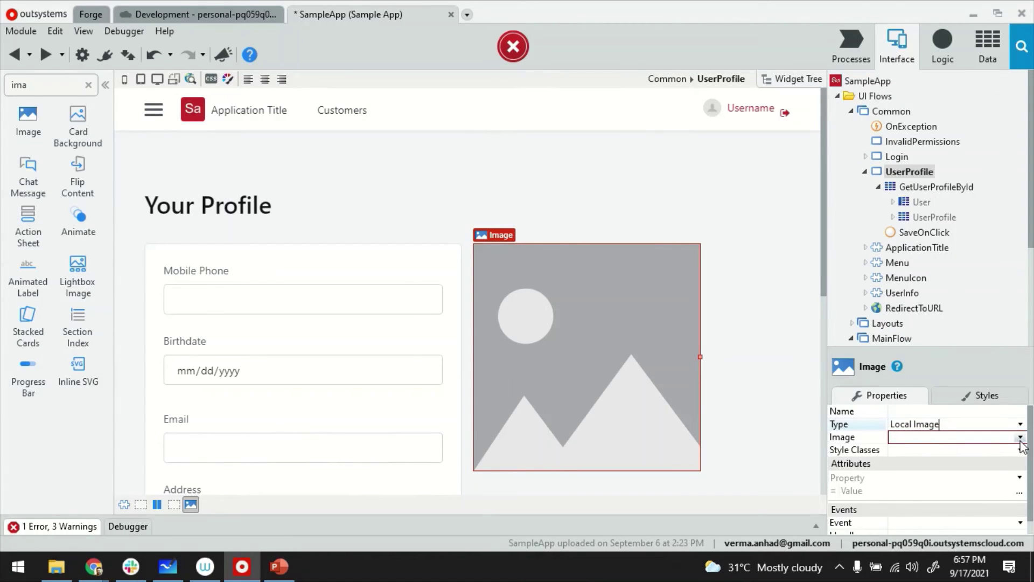
left_click(1020, 438)
left_click(927, 512)
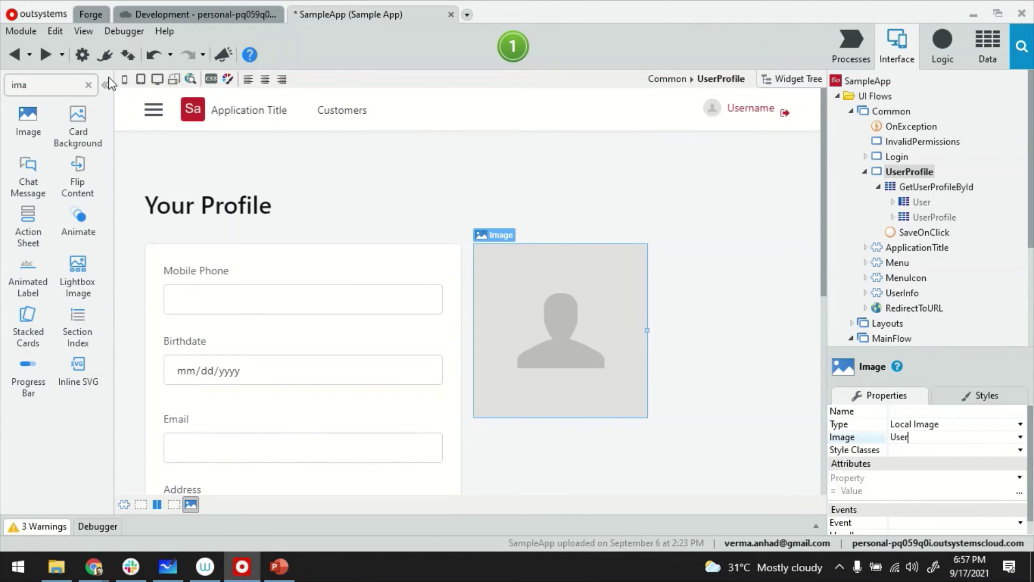
left_click(265, 81)
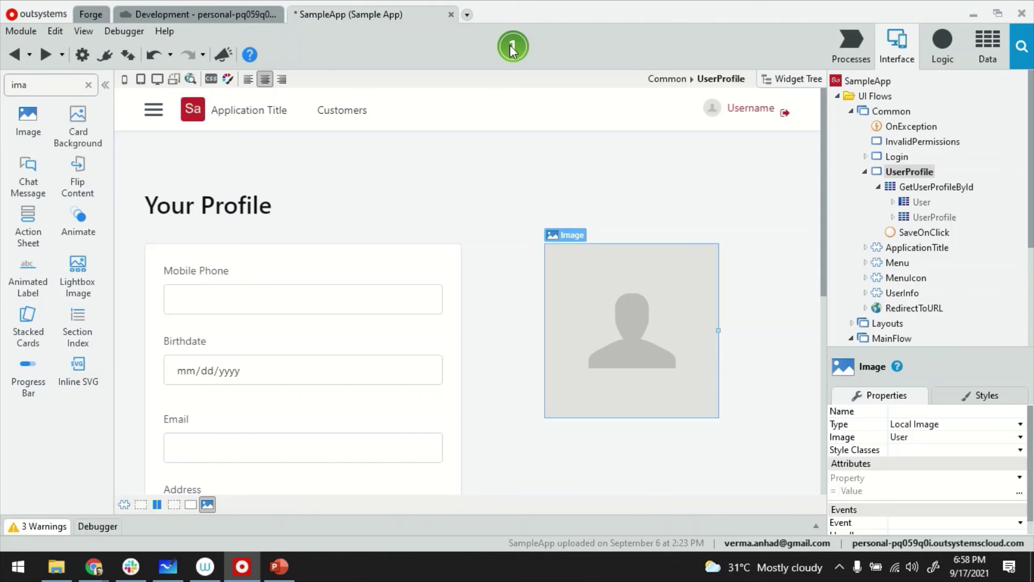
Publish SampleApp with 1-Click Publish, then show its data entities in the Data tab
left_click(510, 45)
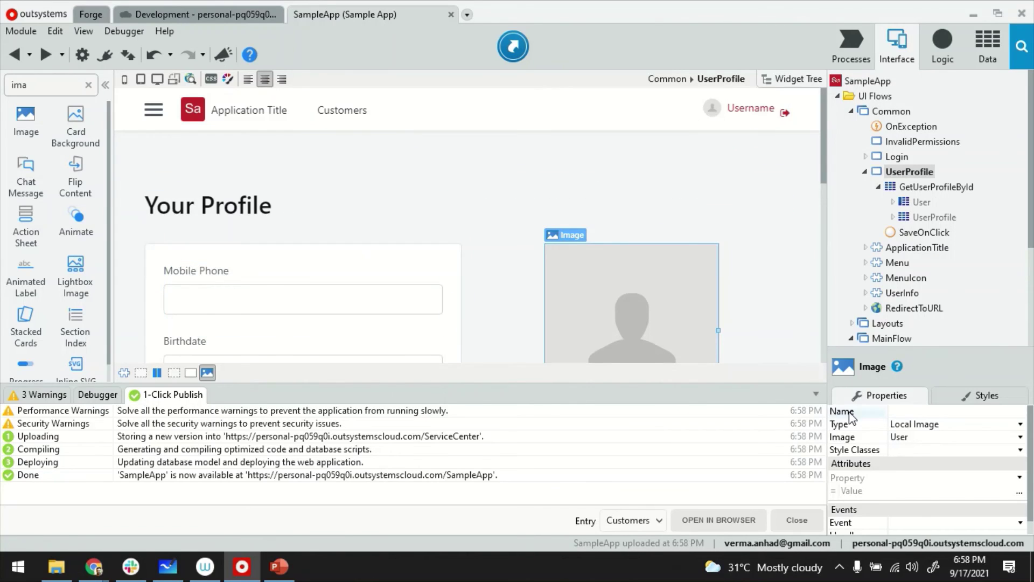
left_click(814, 394)
scroll(334, 399, "down", 5)
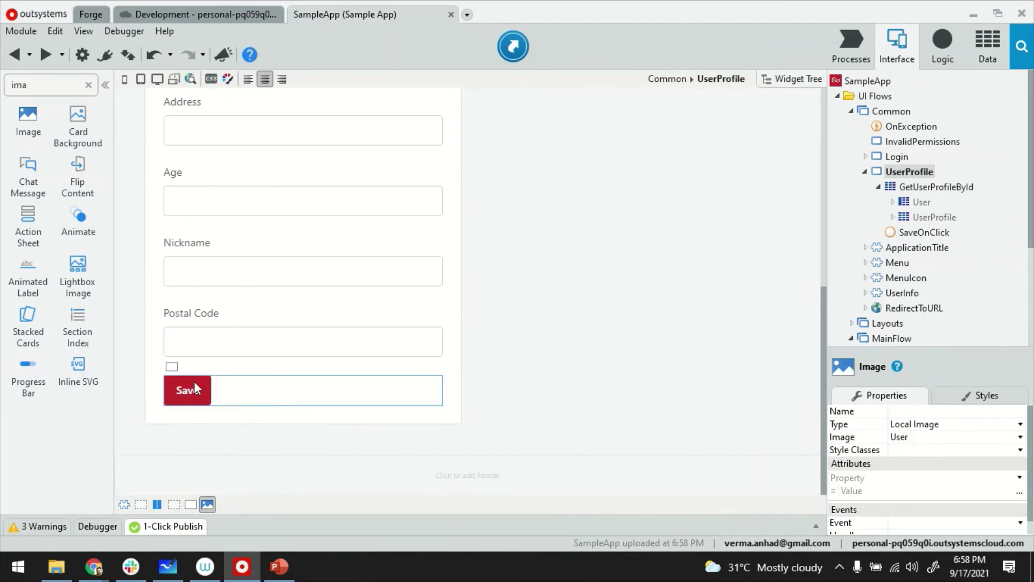
scroll(215, 399, "up", 1)
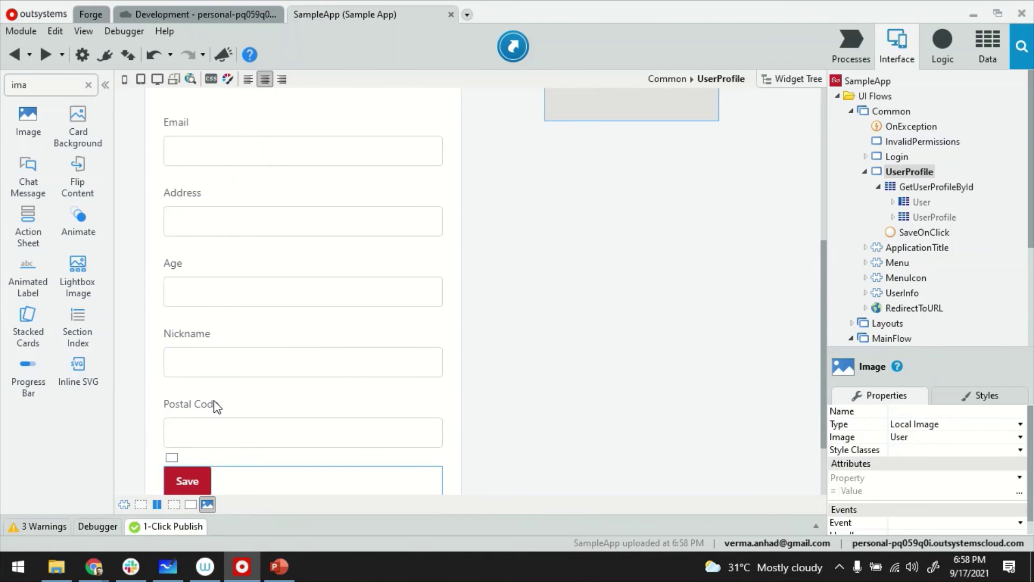
left_click(987, 61)
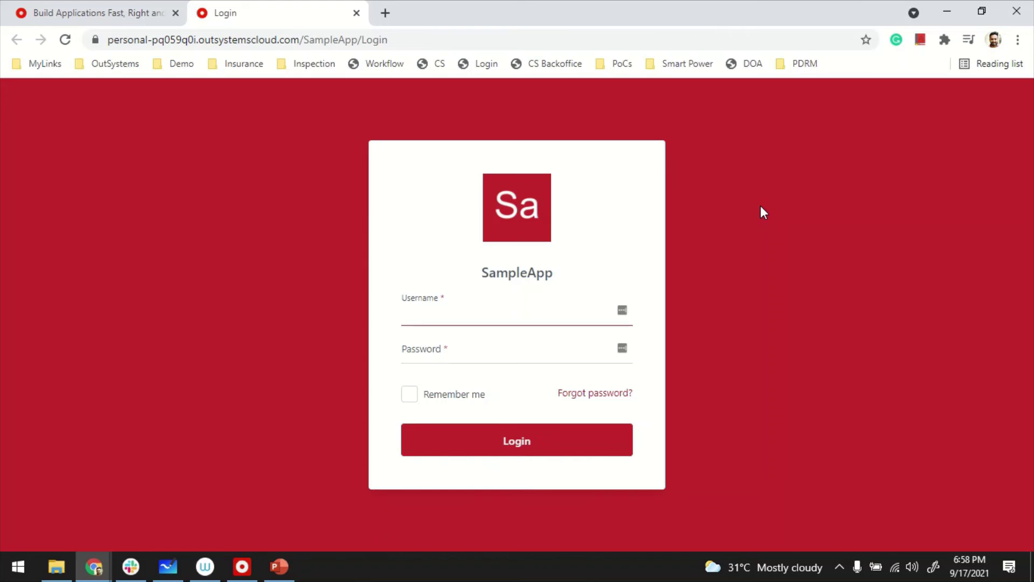
type("john")
Retry the login with mary's credentials after the first attempt fails as invalid
key("Tab")
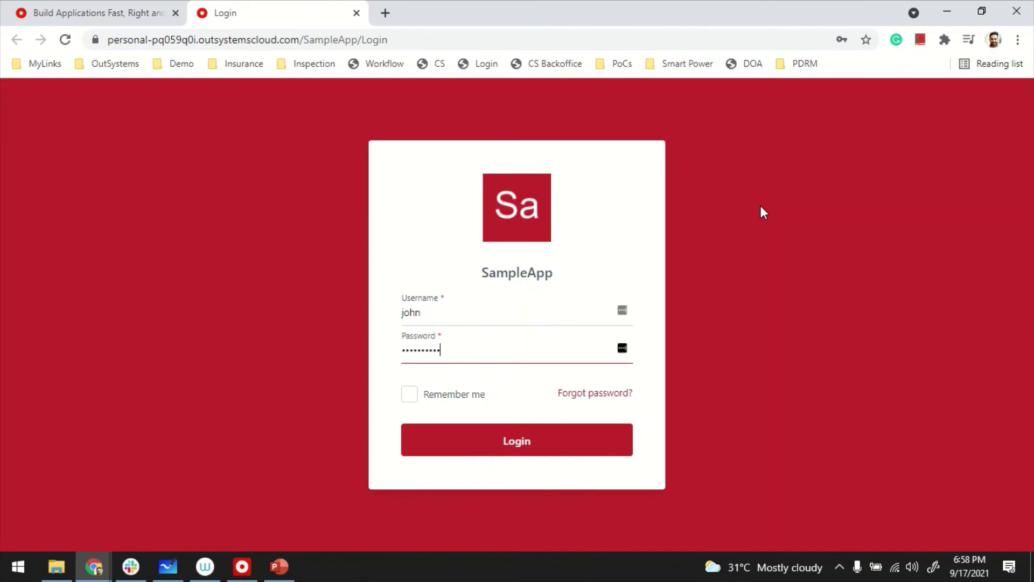
left_click(547, 451)
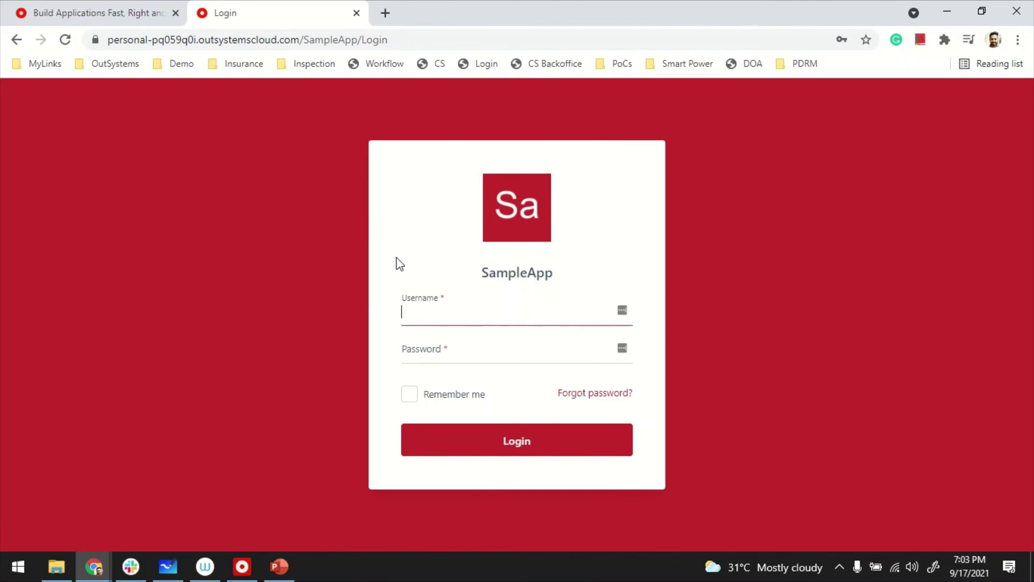
type("mary")
key("Tab")
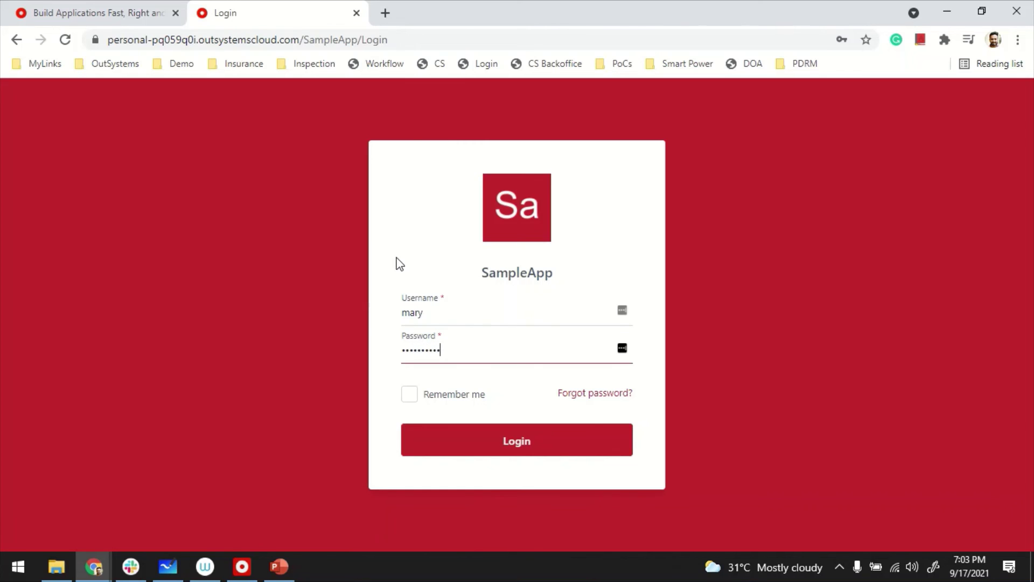
left_click(478, 440)
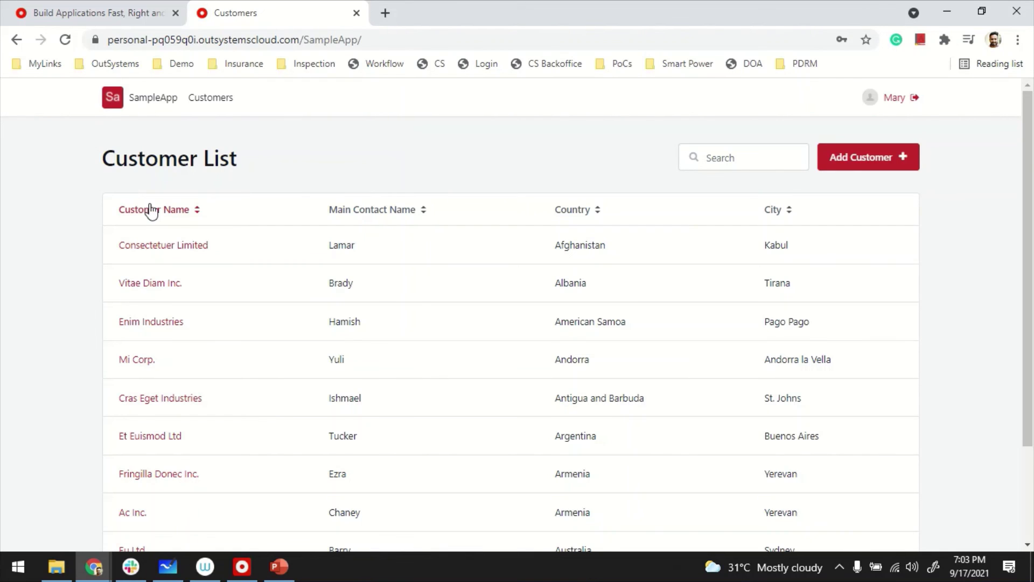
left_click(895, 99)
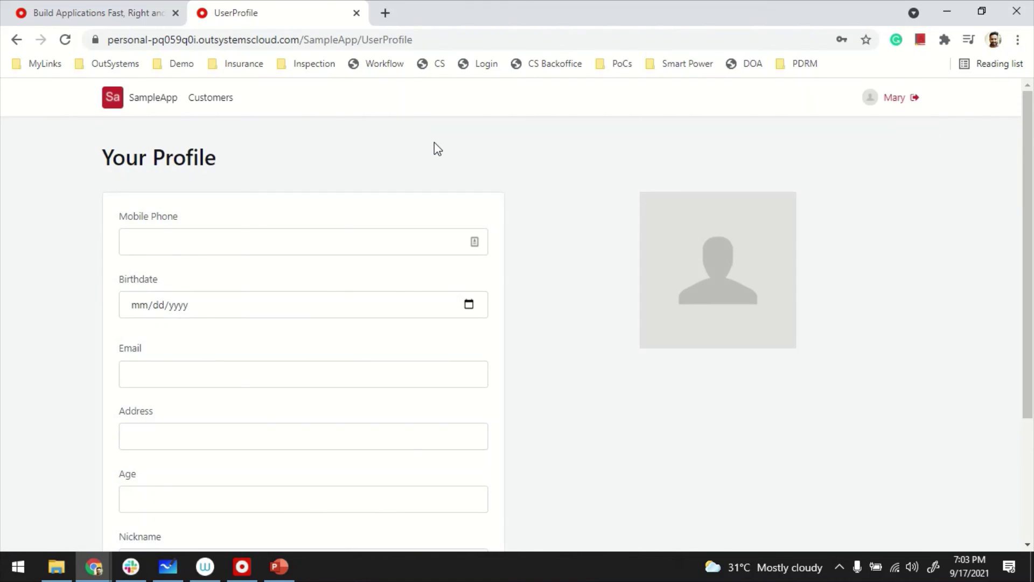
type("345345")
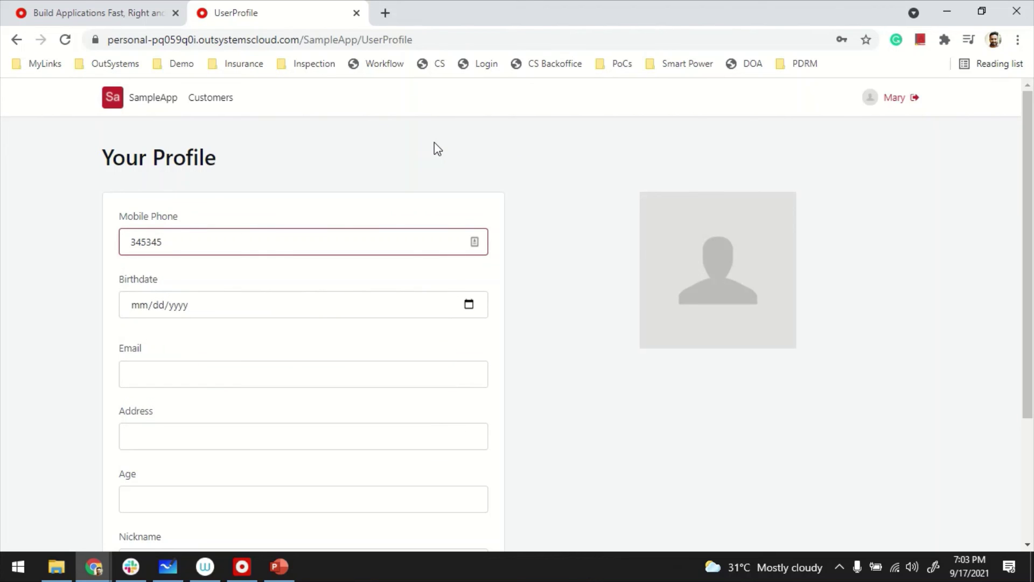
left_click(468, 305)
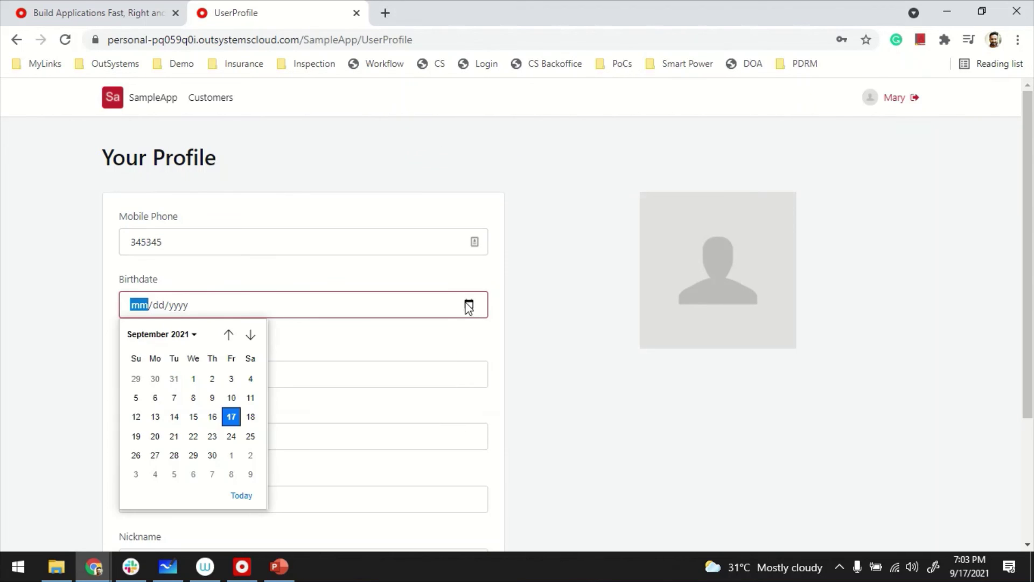
left_click(232, 417)
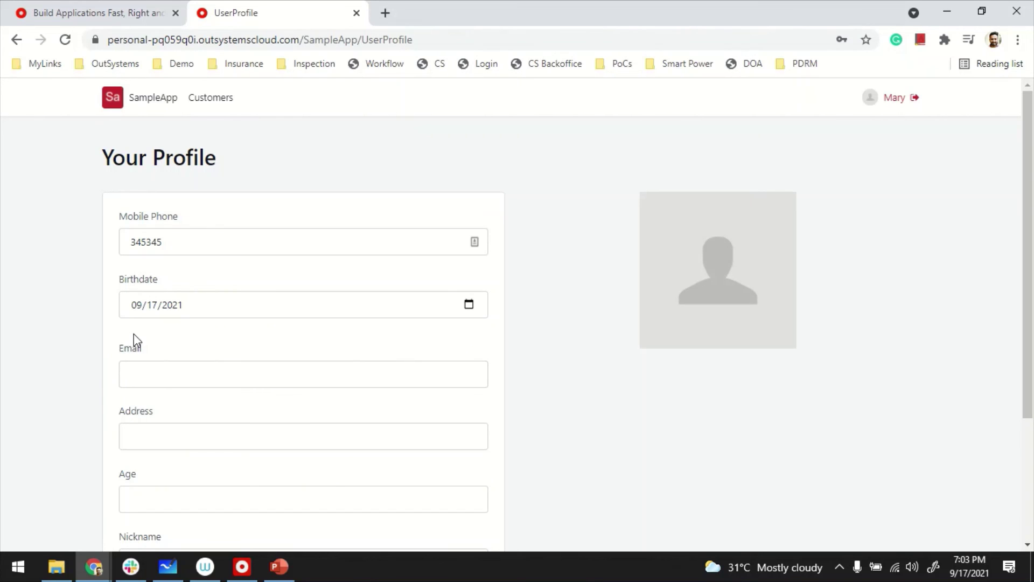
key("Tab")
key("Tab")
key("Tab")
key("Tab")
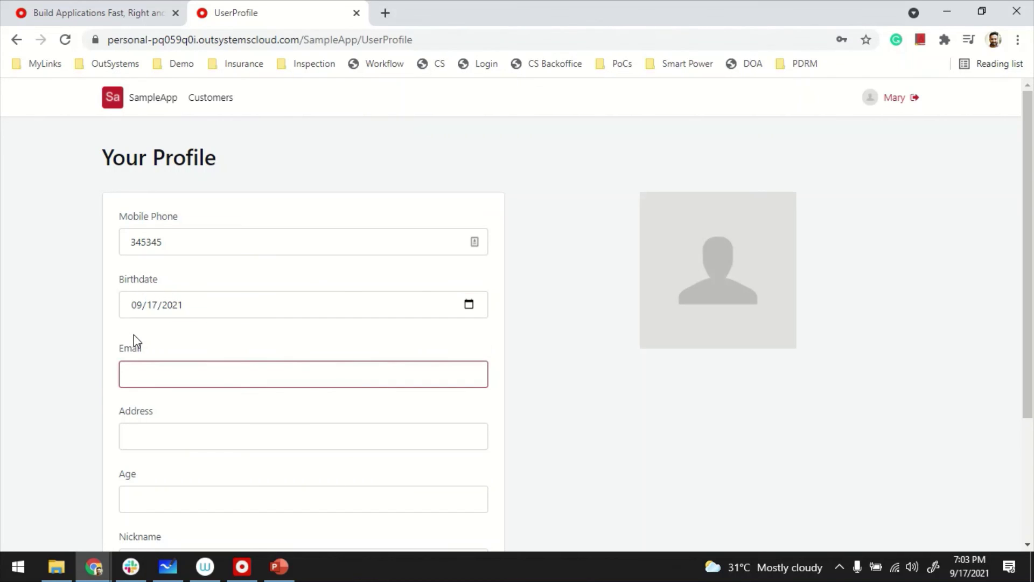
type("su")
Accept the suggested email and age 20, enter nickname 'rose', and save
left_click(161, 418)
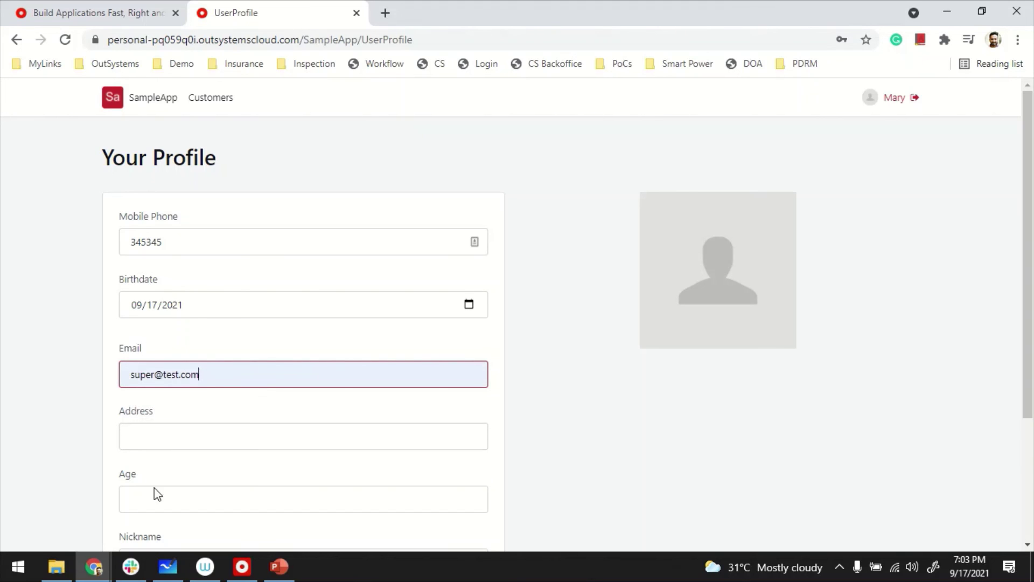
scroll(111, 467, "down", 1)
left_click(151, 427)
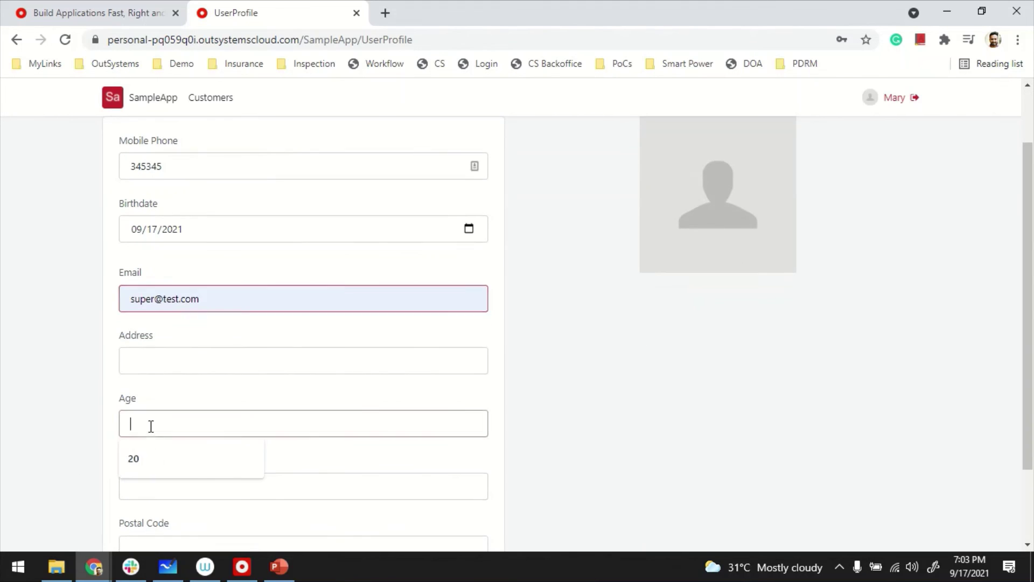
left_click(145, 461)
scroll(80, 263, "up", 1)
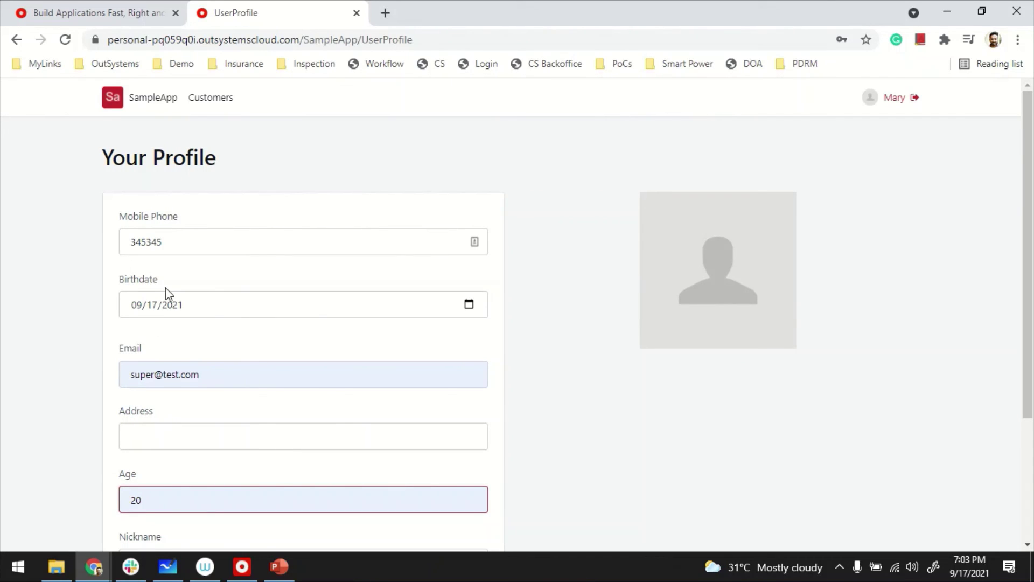
scroll(80, 351, "down", 1)
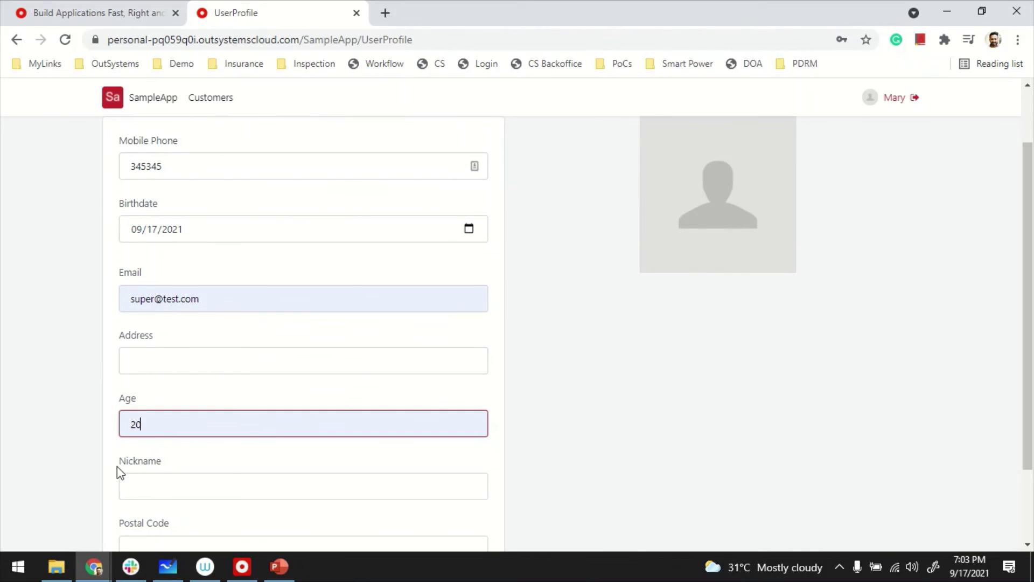
left_click(124, 477)
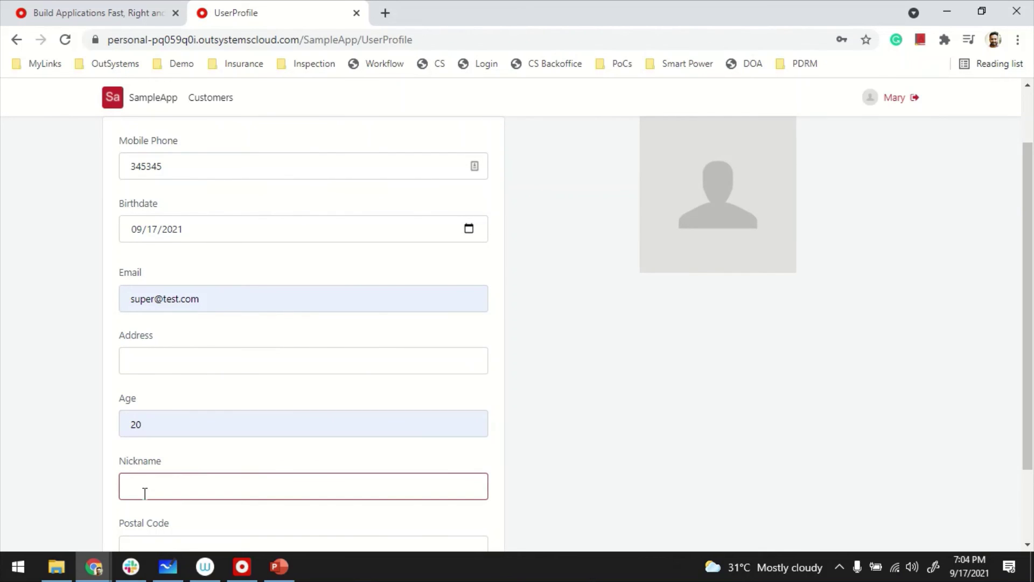
type("rose")
left_click(95, 466)
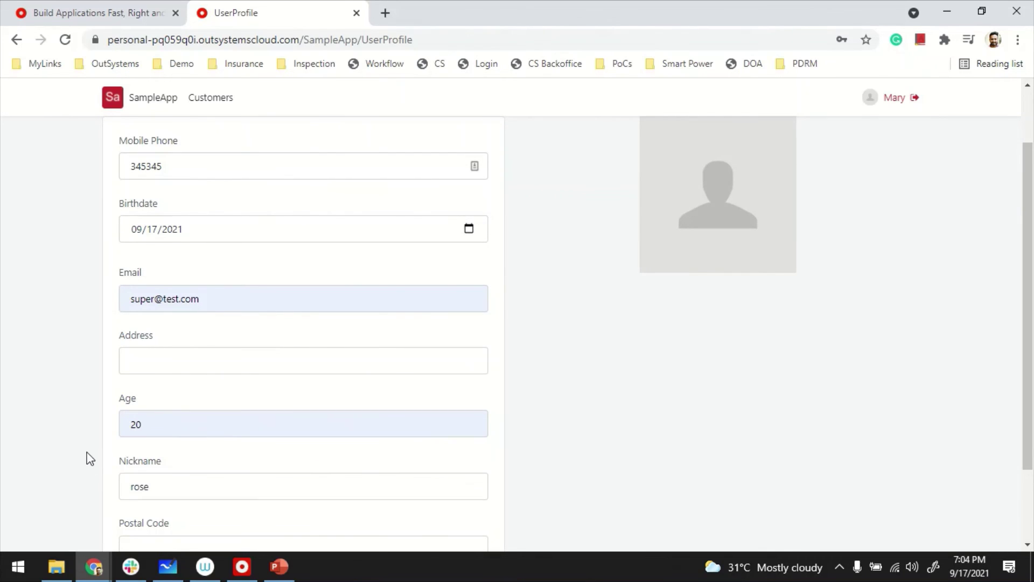
scroll(169, 424, "down", 2)
left_click(141, 493)
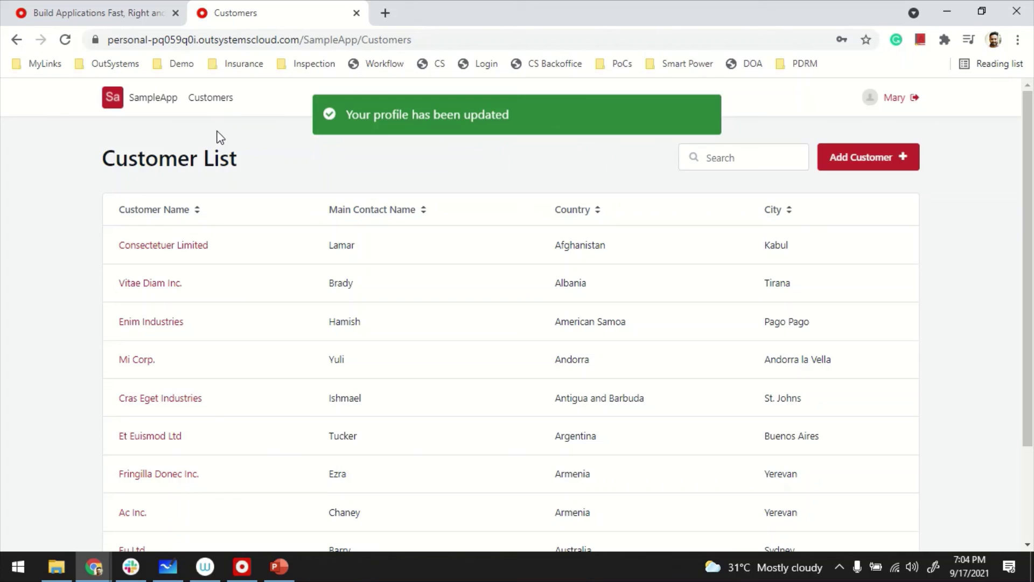
left_click(893, 98)
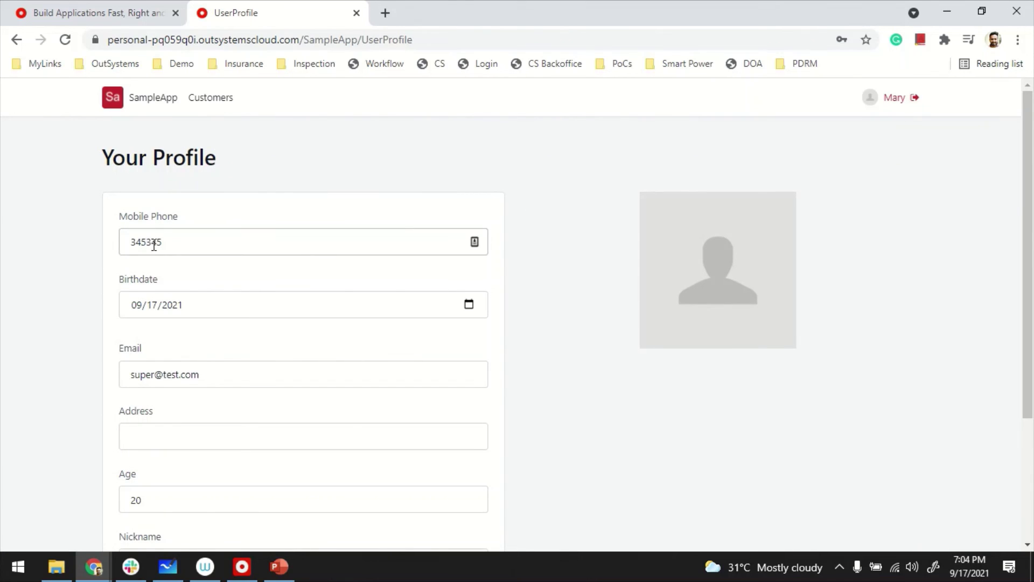
scroll(108, 258, "down", 1)
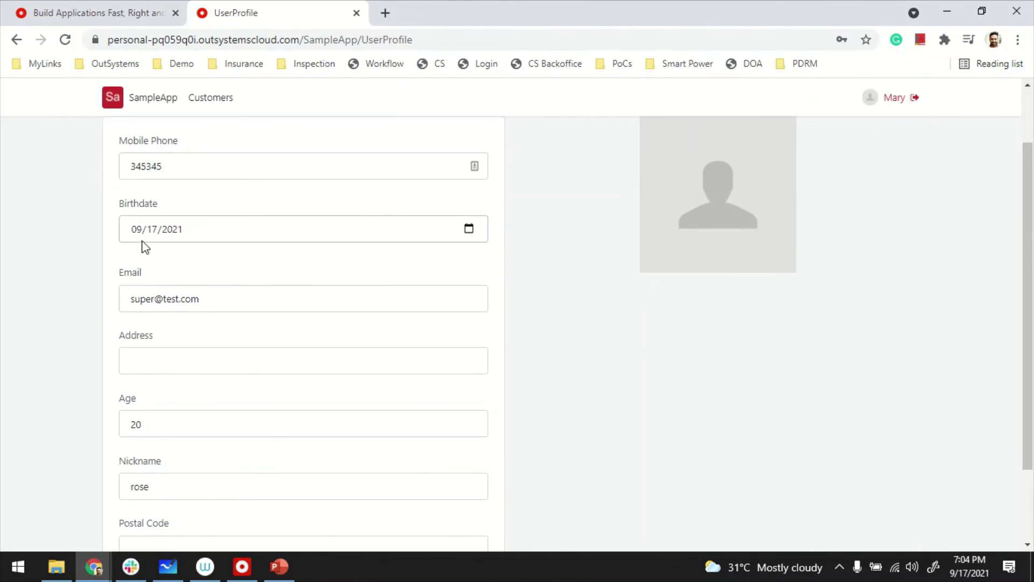
scroll(105, 364, "down", 1)
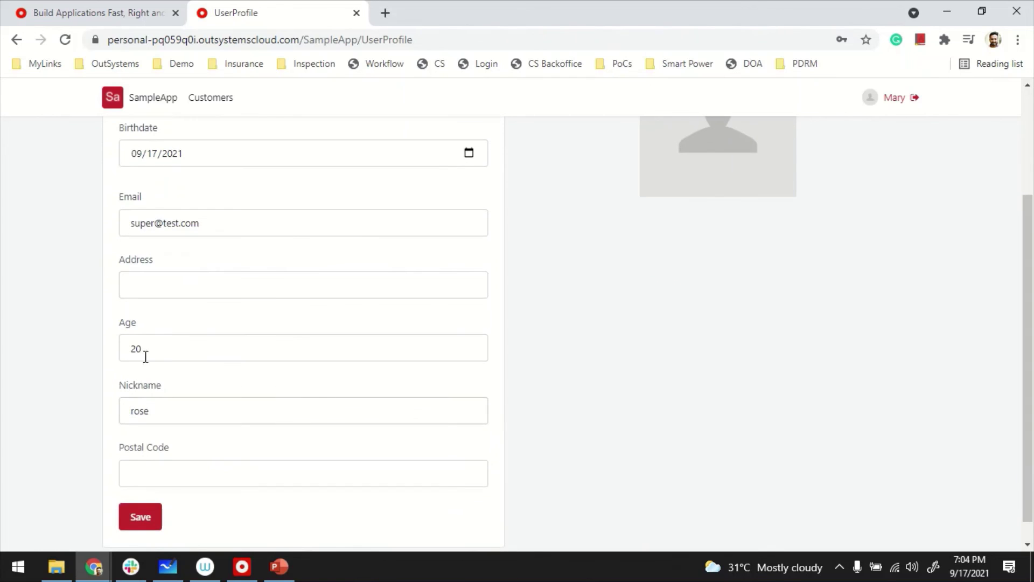
left_click(151, 411)
scroll(363, 431, "up", 2)
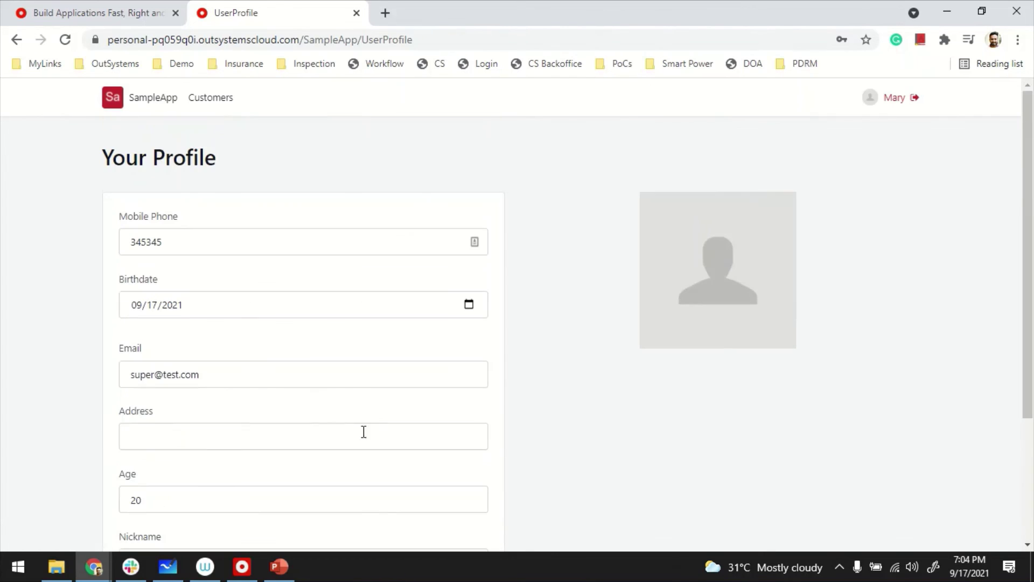